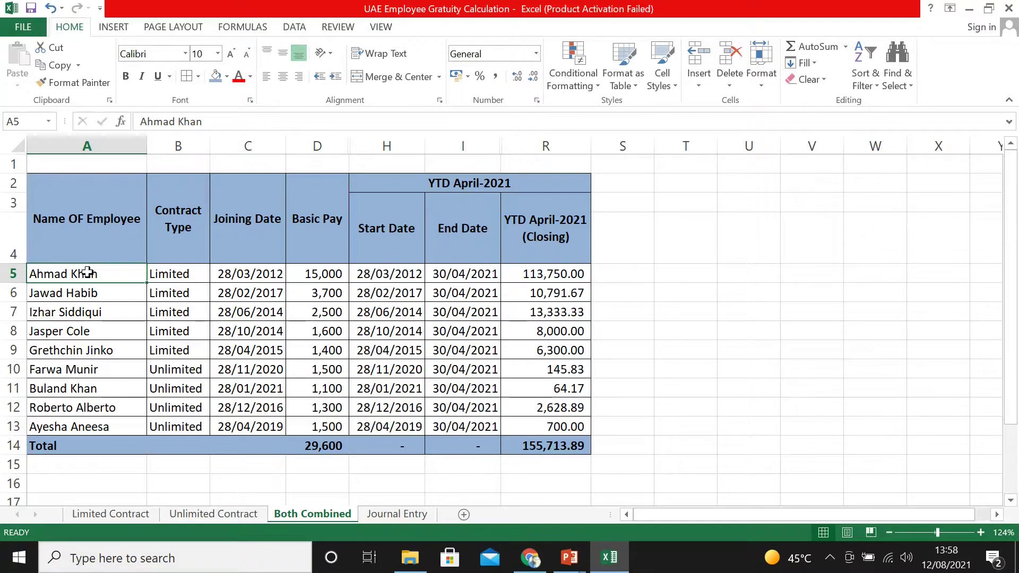
Step: Examine the gratuity table's contract type, joining date, basic pay, start date and end date columns on the Both Combined sheet
click(175, 272)
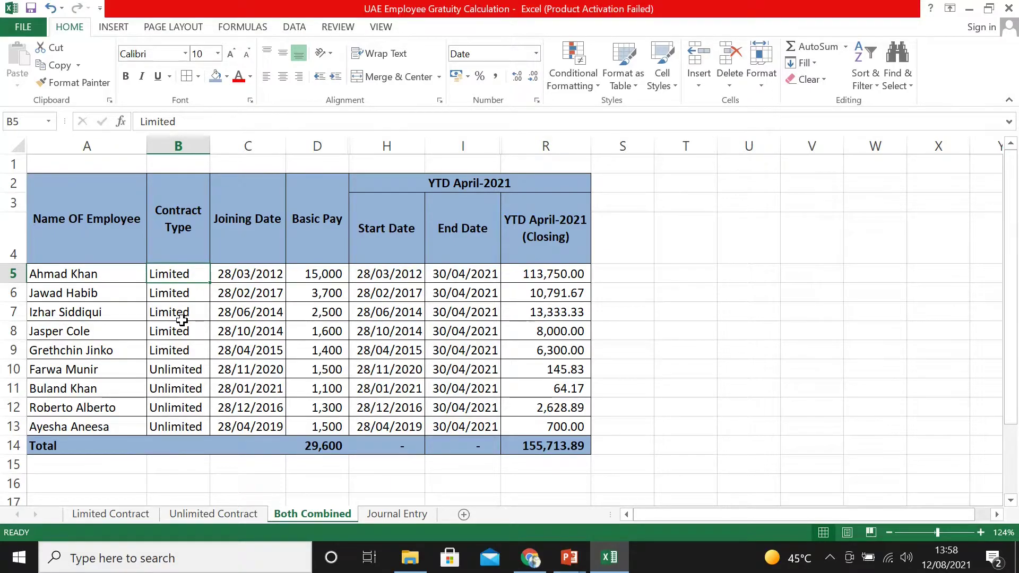
click(180, 374)
click(242, 269)
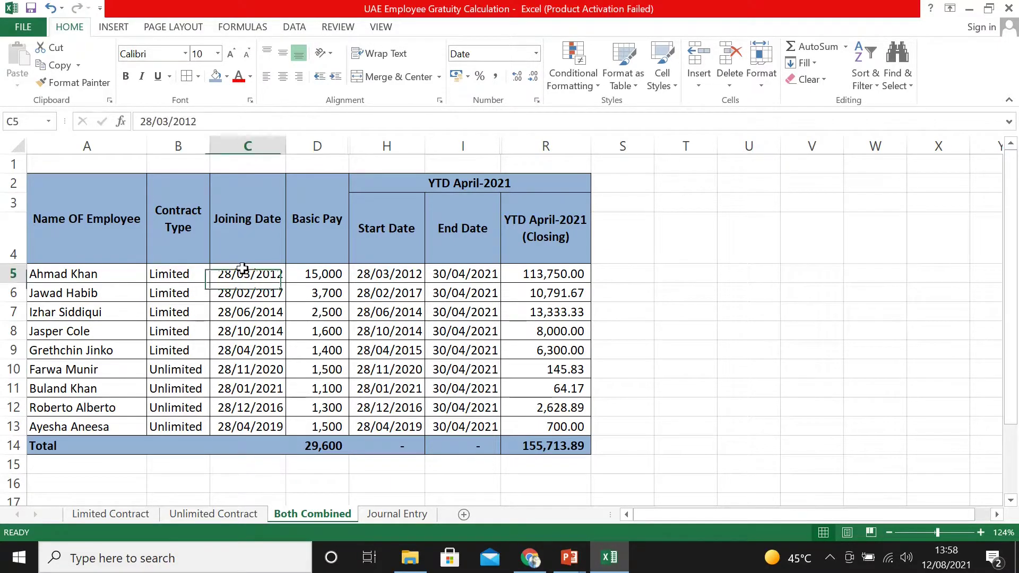
click(321, 278)
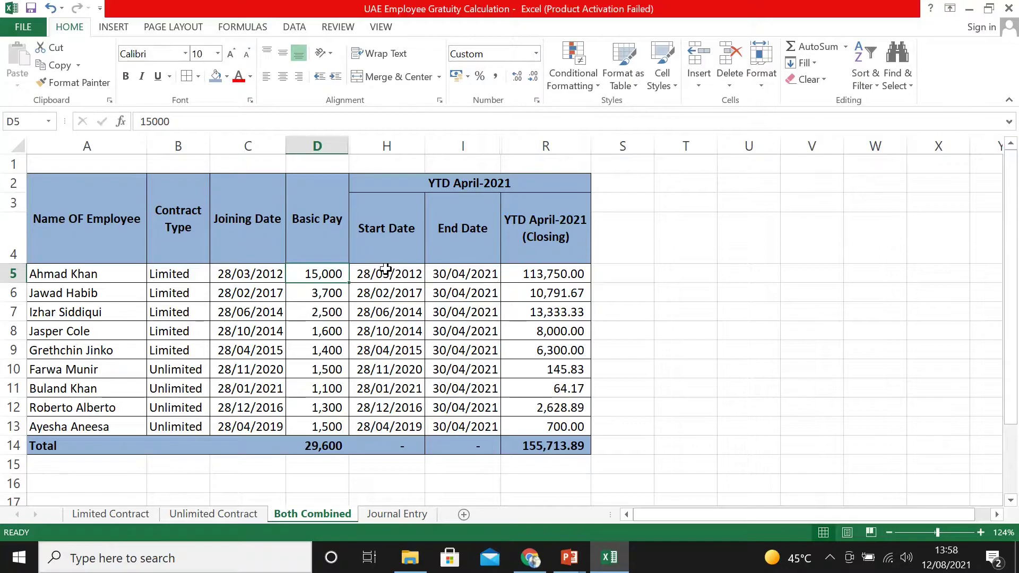
click(387, 239)
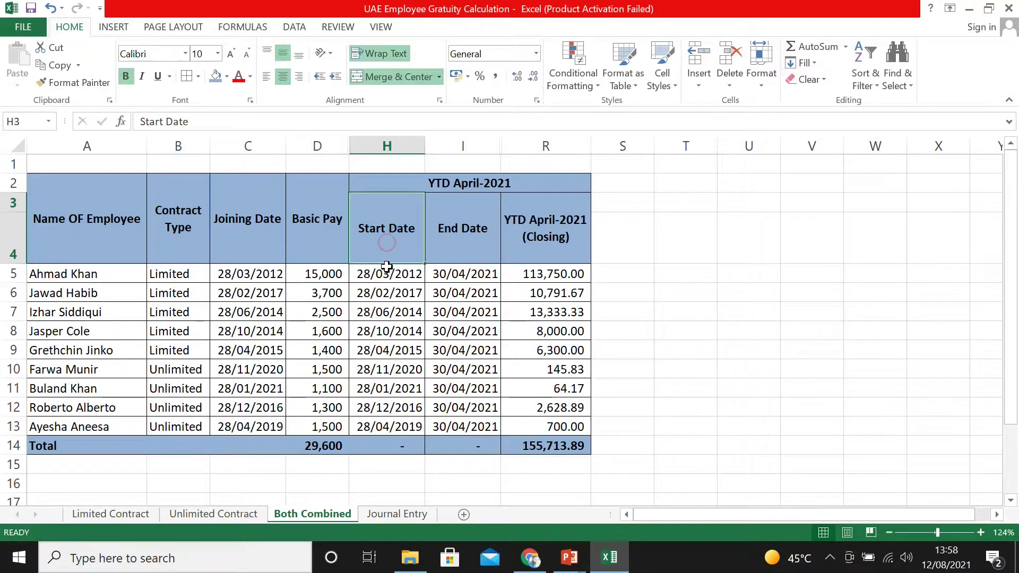
click(386, 267)
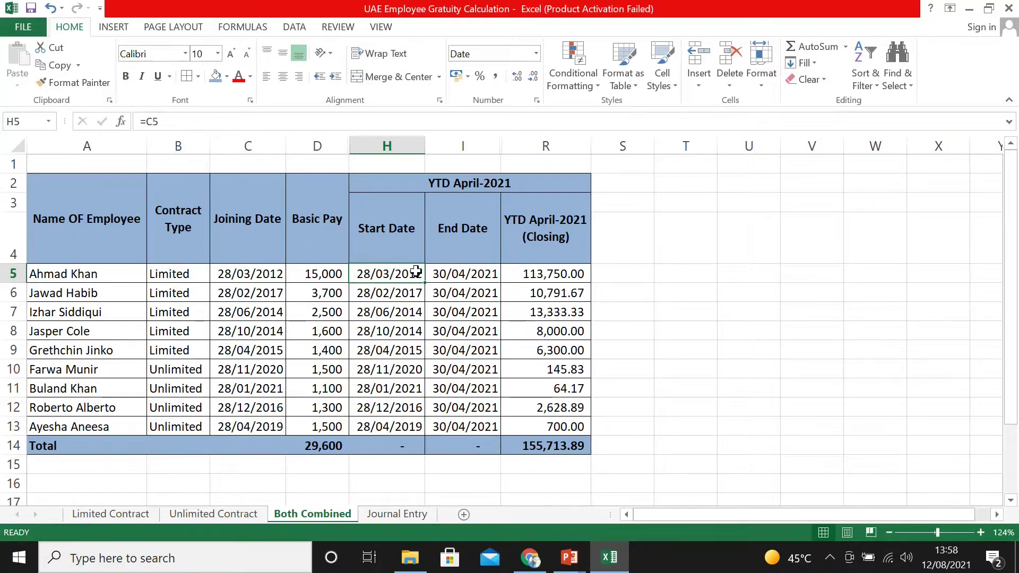
click(479, 232)
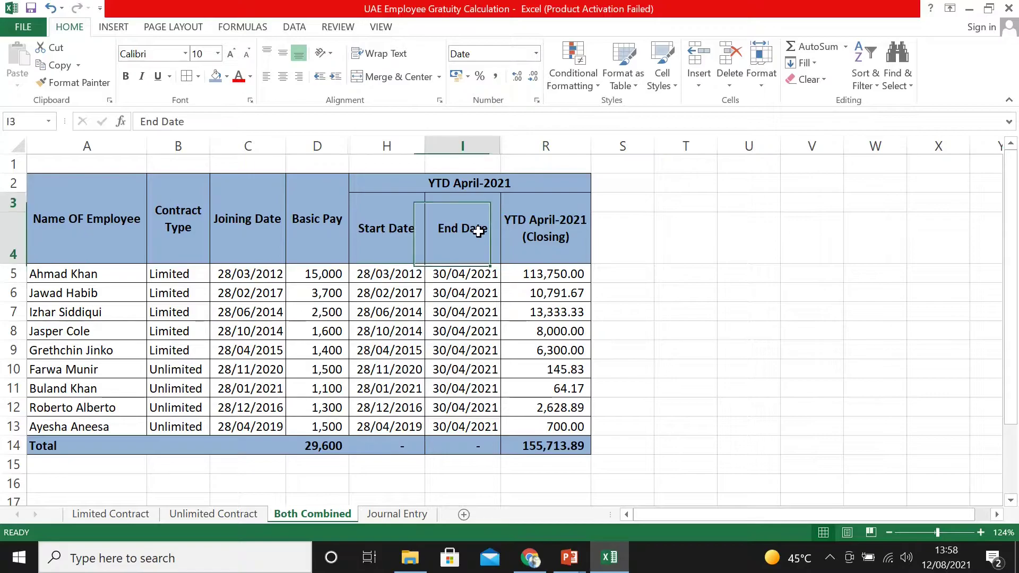
Step: Set the first employee's end date in I5 to 30-06-2021 and check the closing gratuity in R5
click(463, 272)
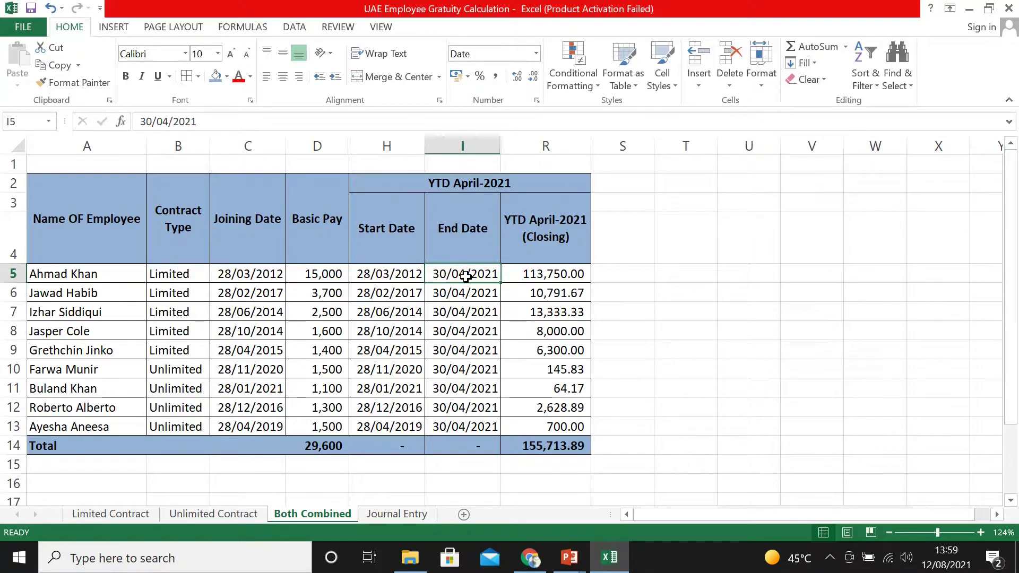
text(30)
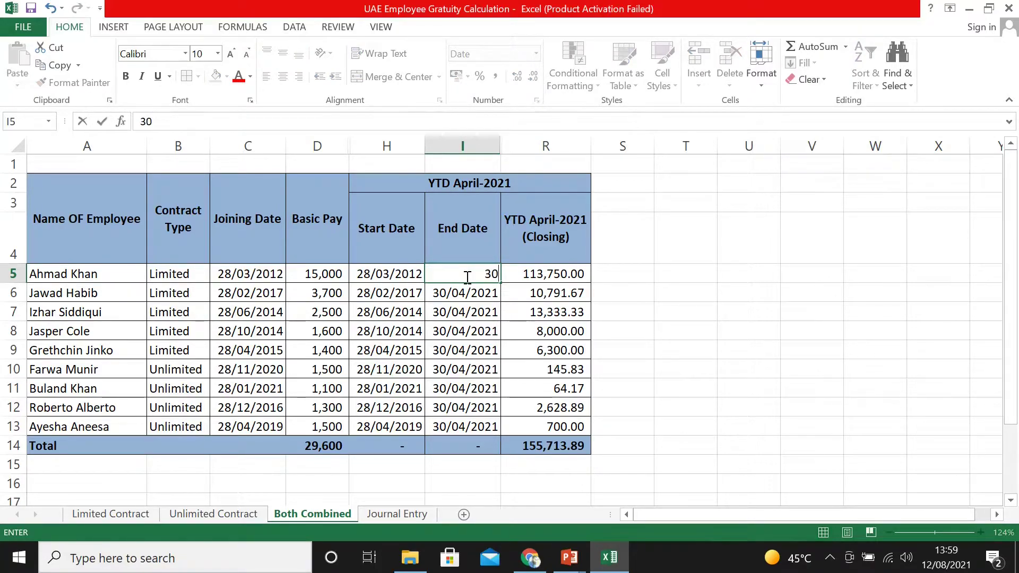
text(-06-2021)
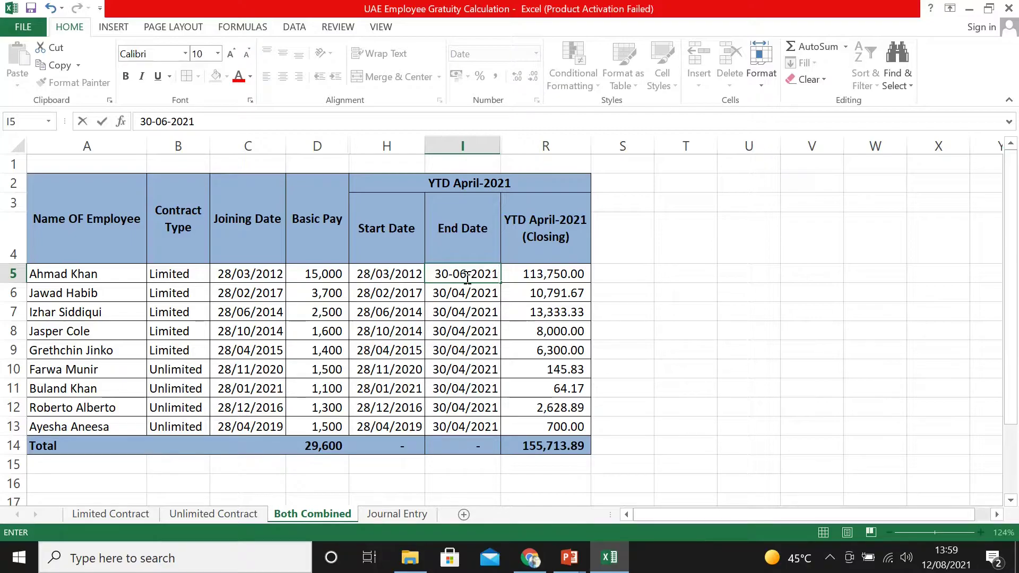
key(Return)
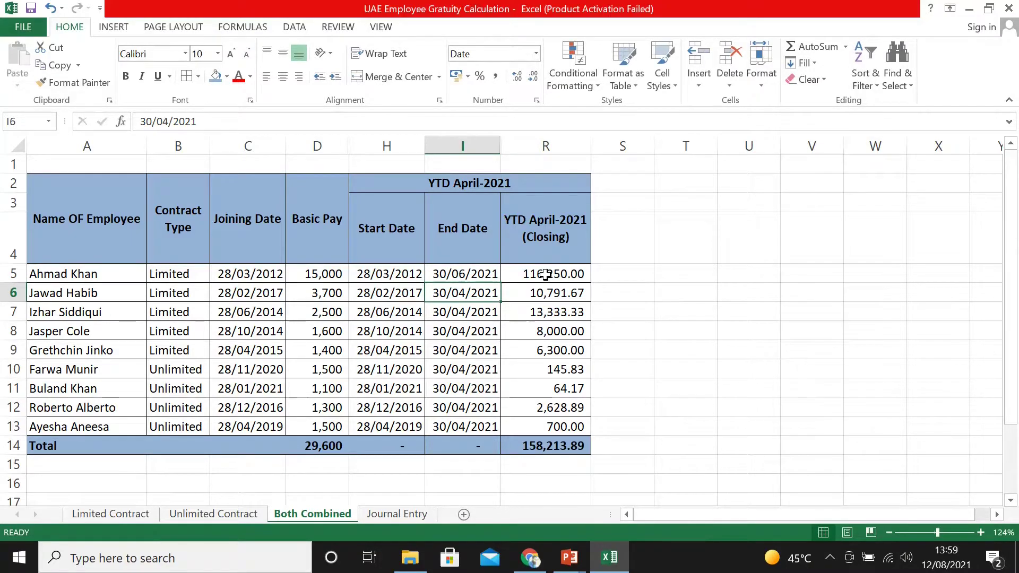
click(546, 275)
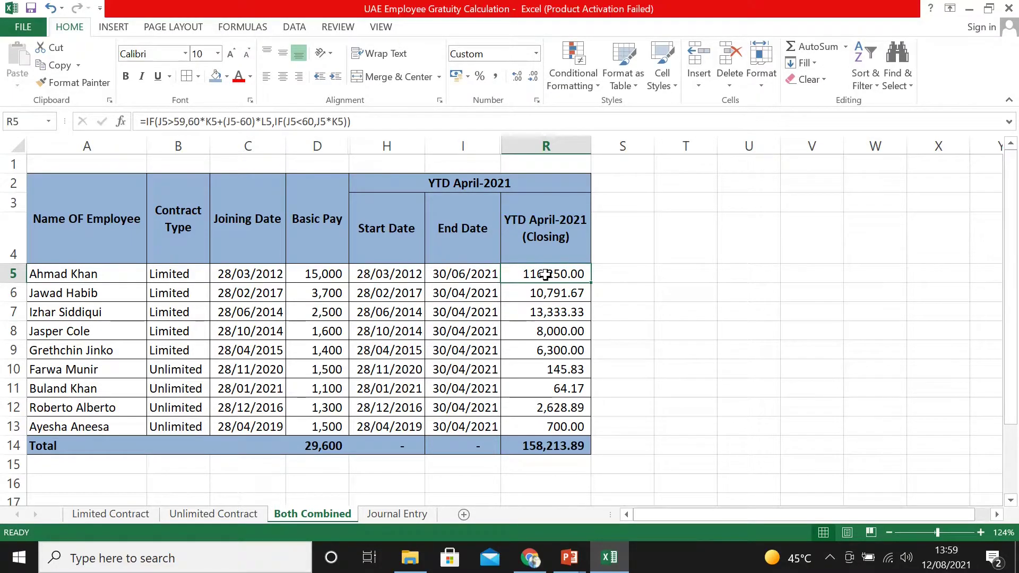
Step: Copy the end date from I5 to the remaining employees in I6:I13
click(474, 272)
key(ctrl+c)
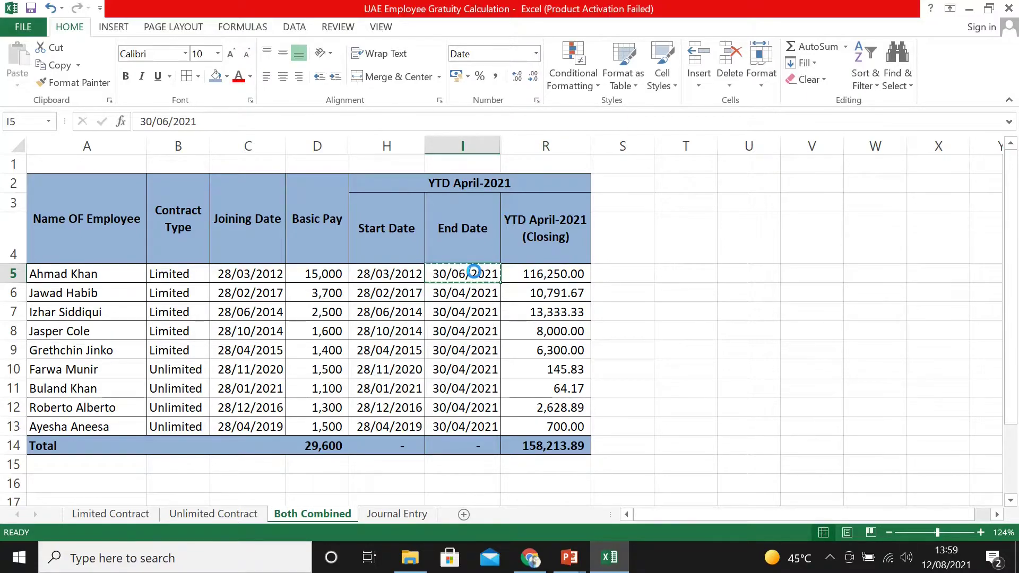
drag(461, 291, 455, 429)
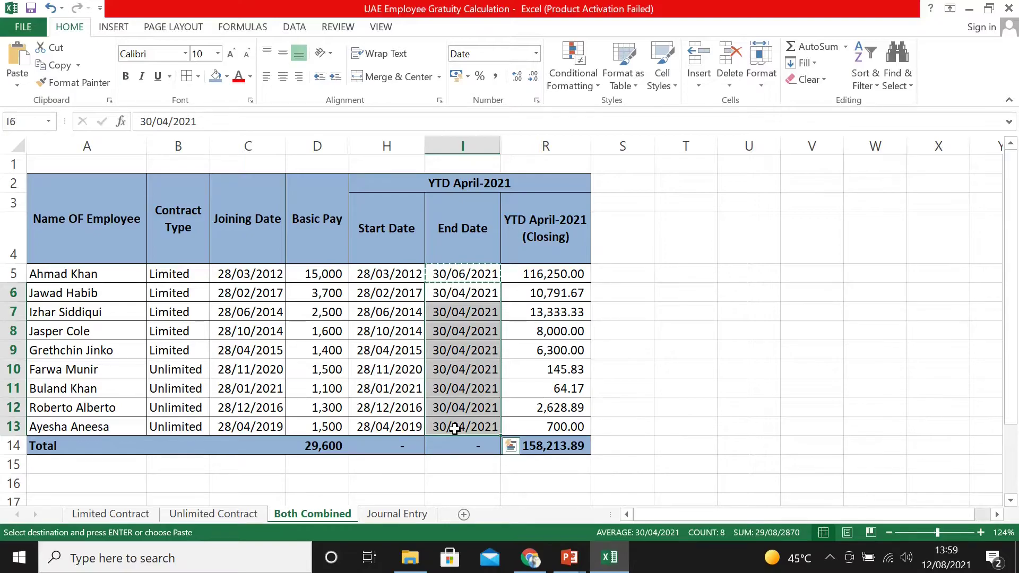
key(ctrl+v)
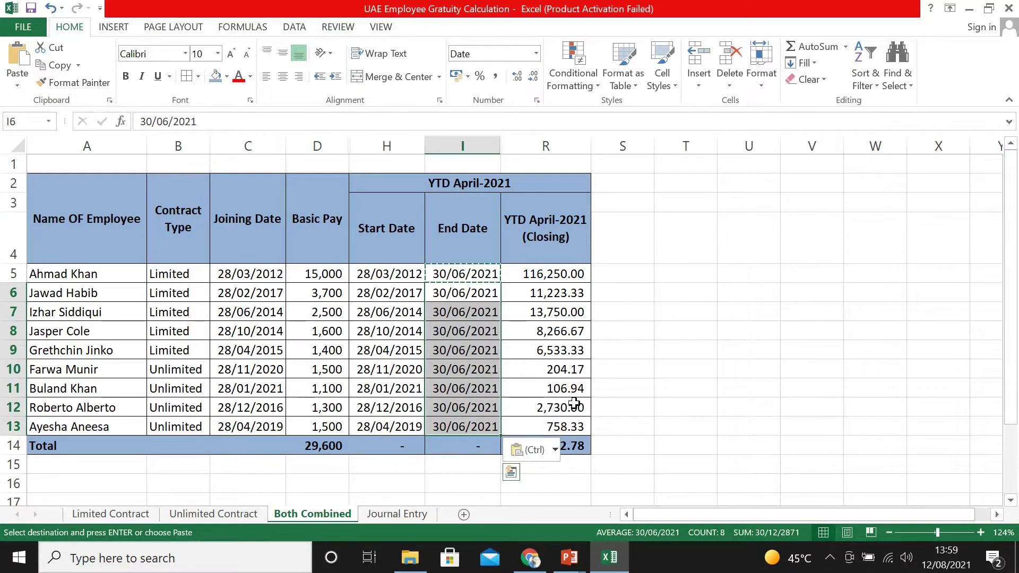
key(Escape)
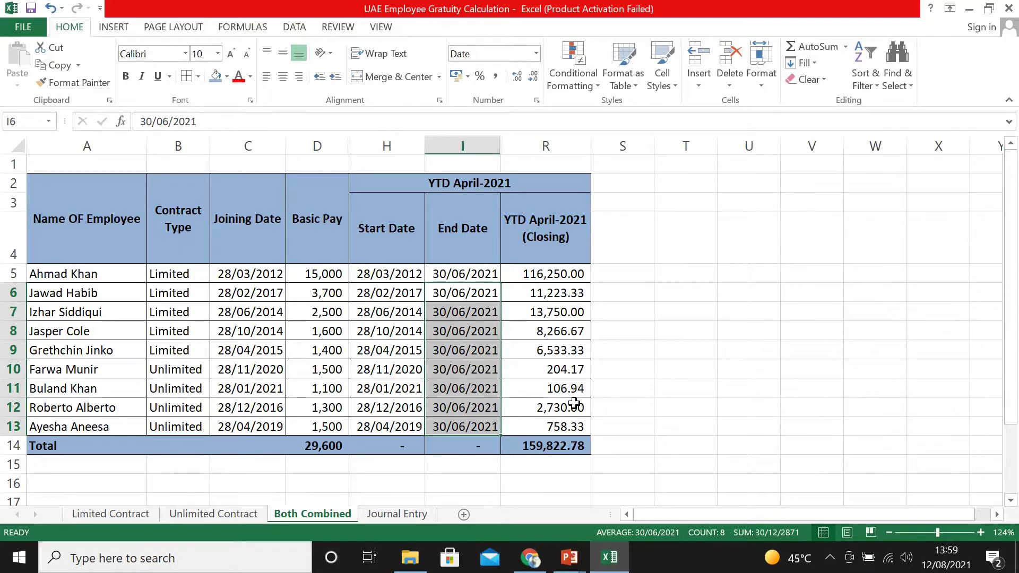
Step: Examine the closing gratuity formulas in column R for the limited contracts in rows 5–9 and the unlimited contracts in rows 10–13
click(463, 272)
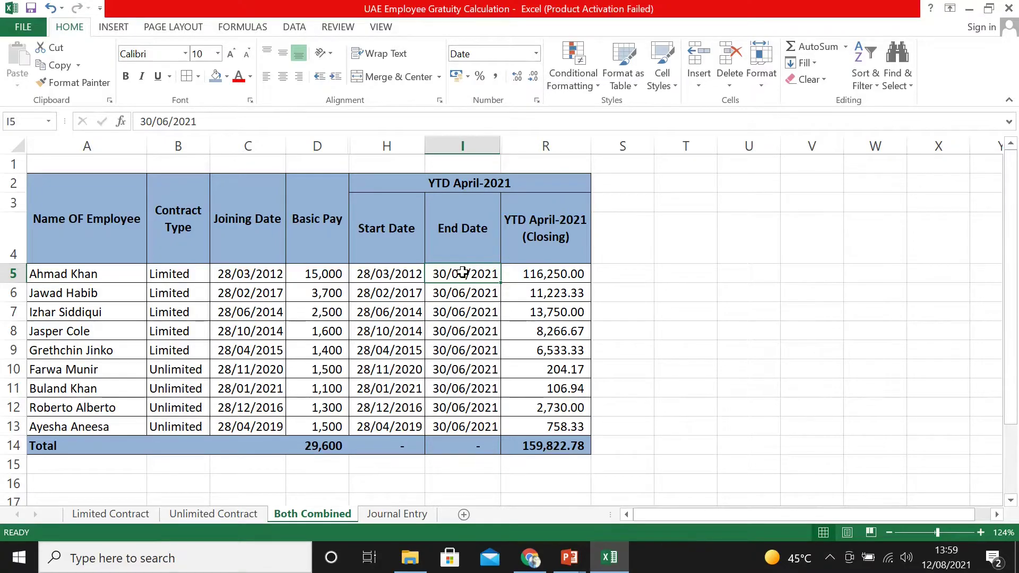
click(565, 274)
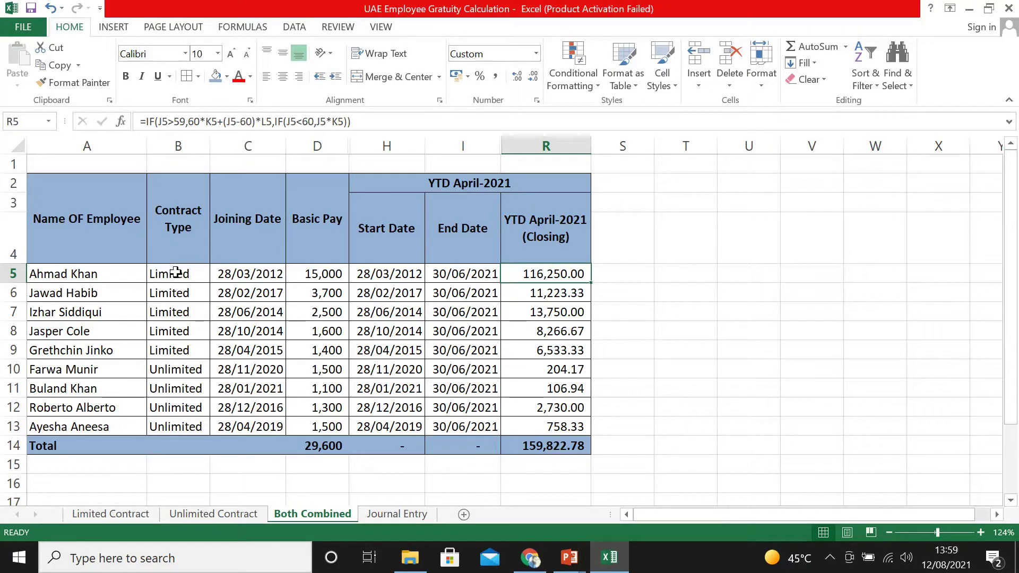
drag(519, 274, 524, 351)
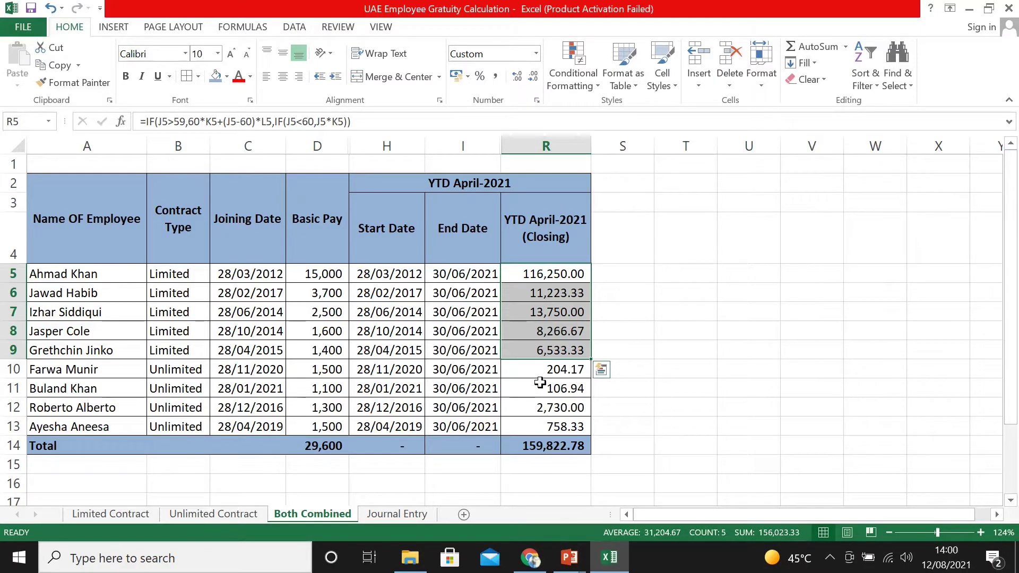
drag(536, 370, 538, 422)
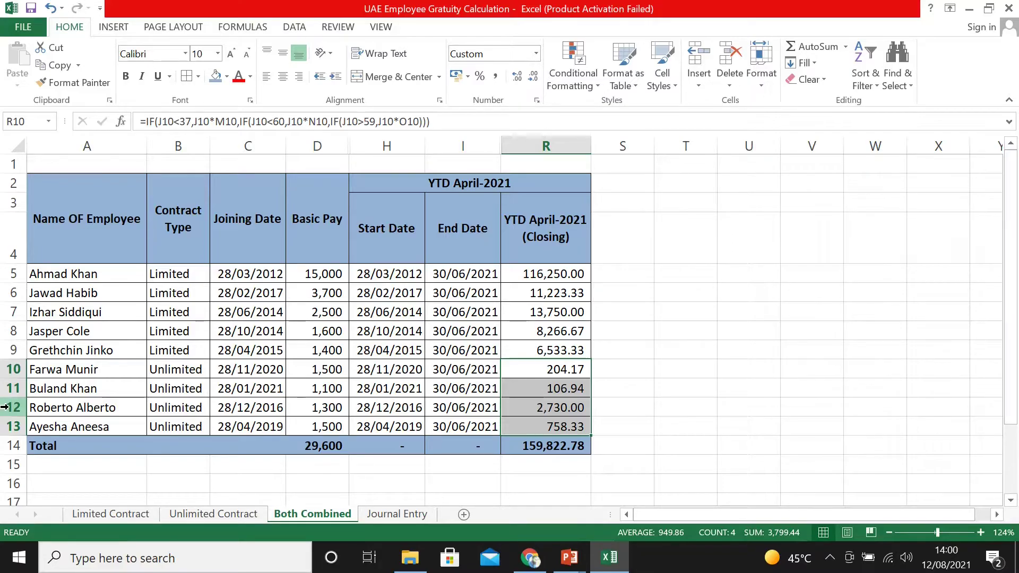
click(526, 346)
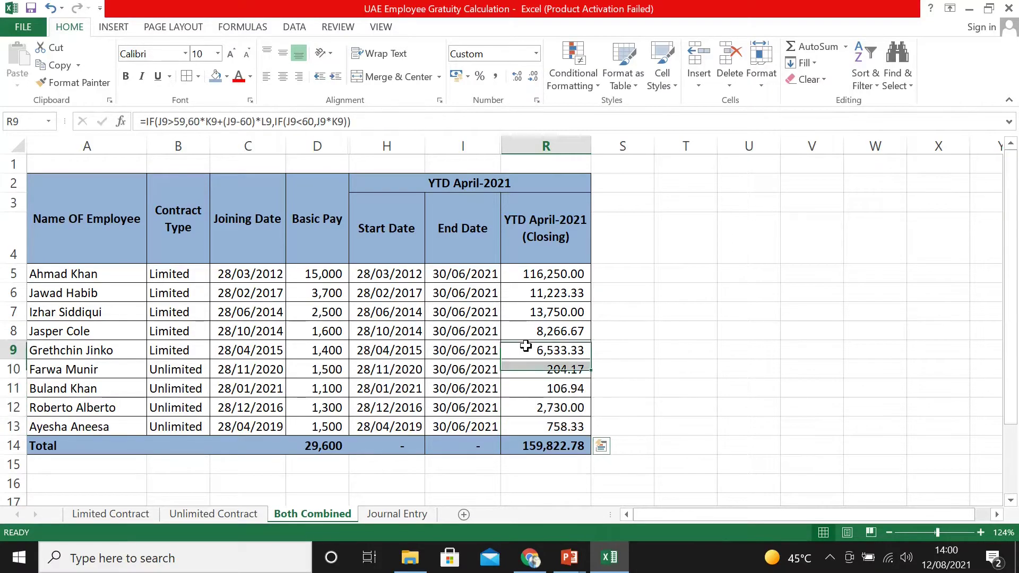
click(543, 383)
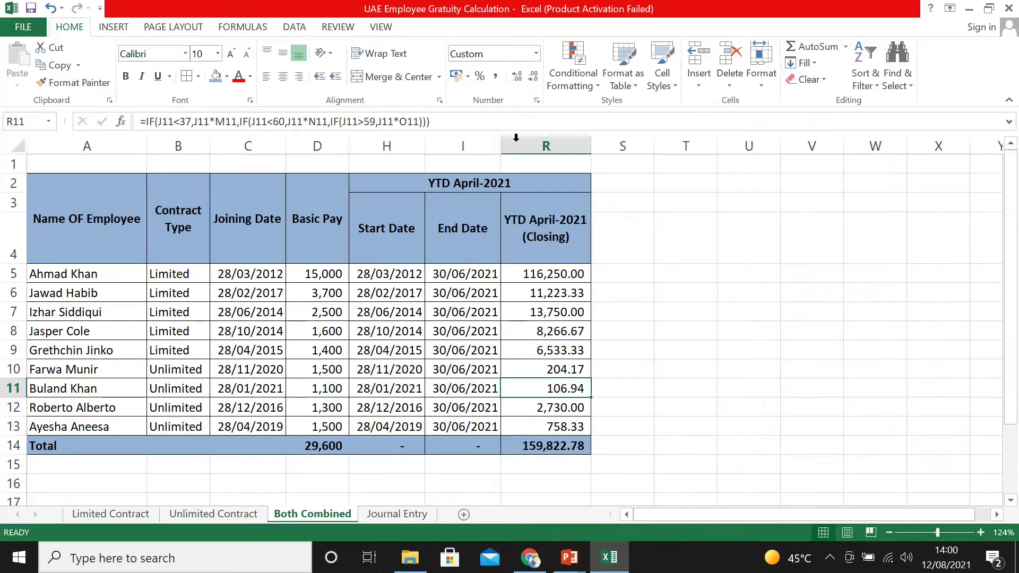
Step: Unhide the hidden calculation columns between I and R
drag(518, 139, 458, 148)
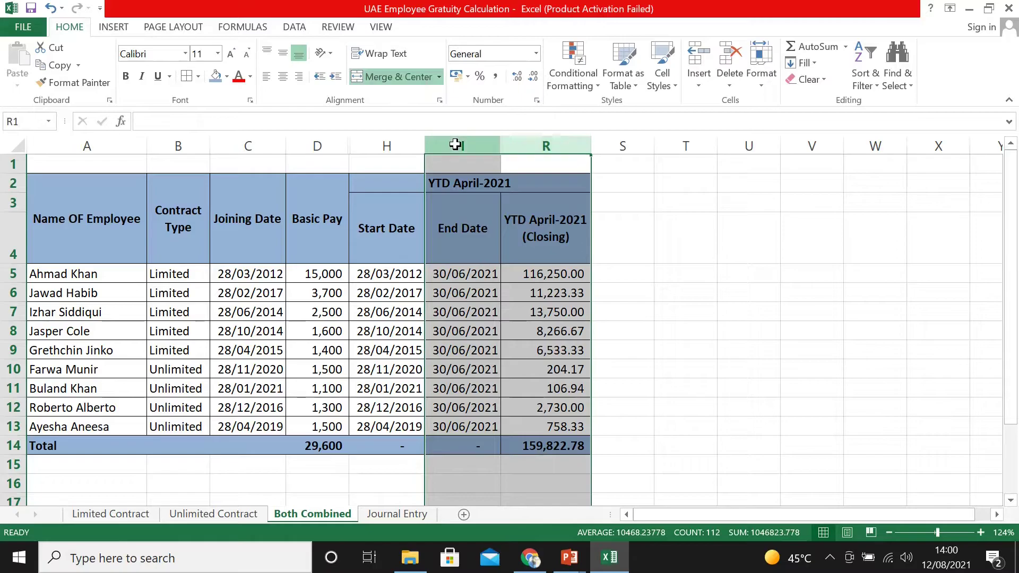
right_click(476, 279)
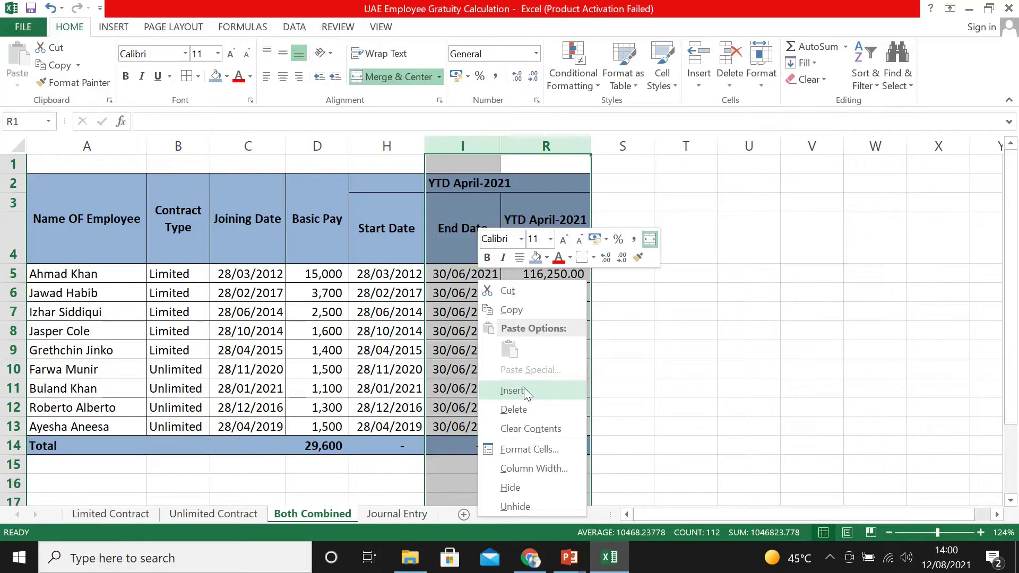
click(516, 507)
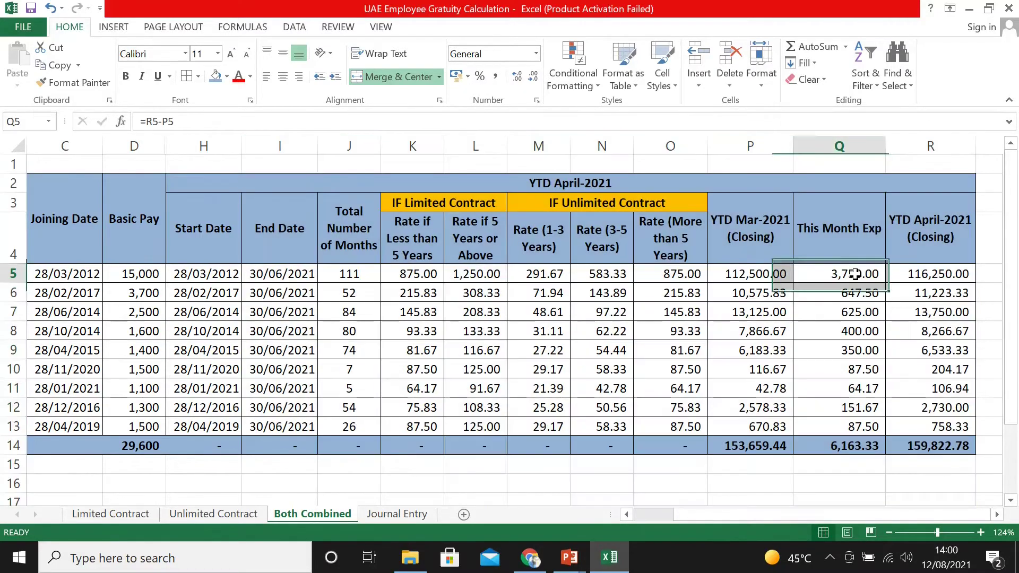
Step: Compare the YTD Mar-2021 closing, This Month Exp and YTD April-2021 closing columns, focusing on row 5
click(855, 274)
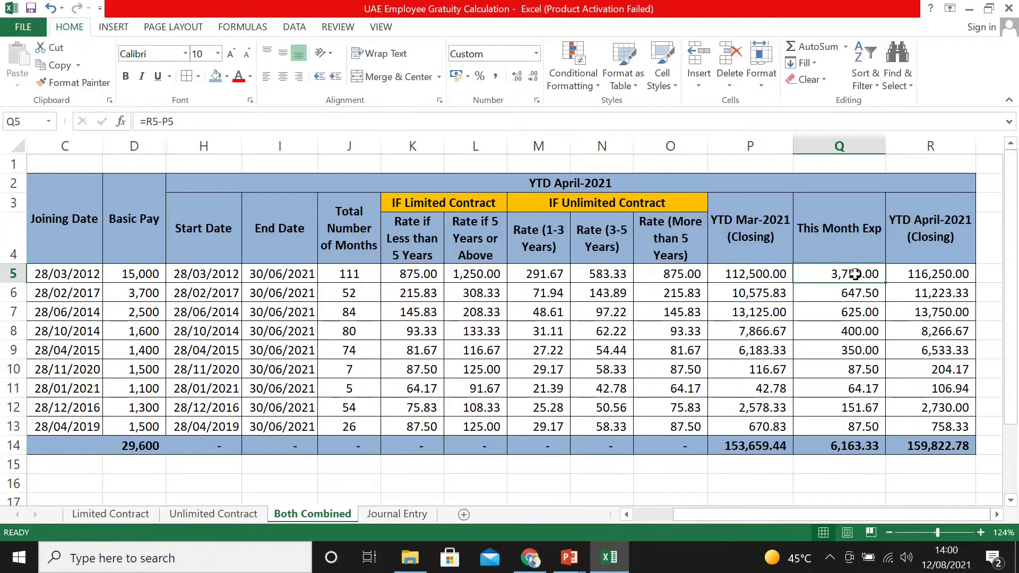
click(819, 219)
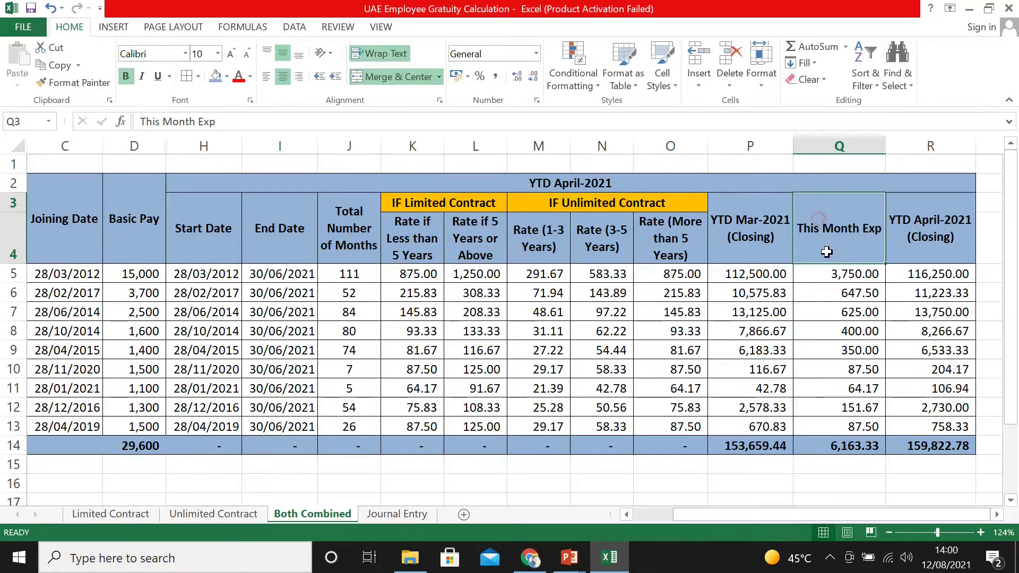
click(752, 231)
drag(752, 275, 753, 386)
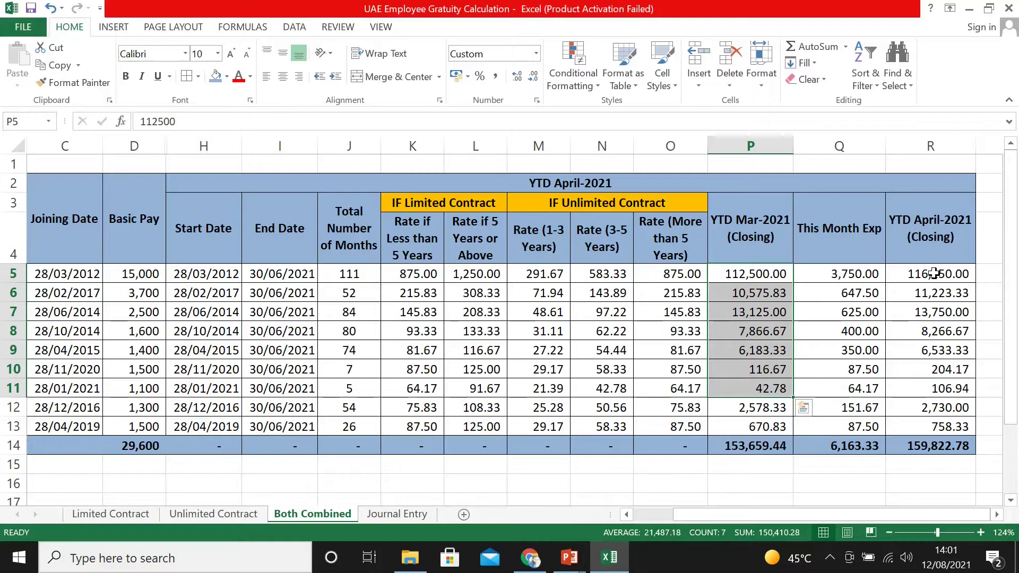
click(918, 266)
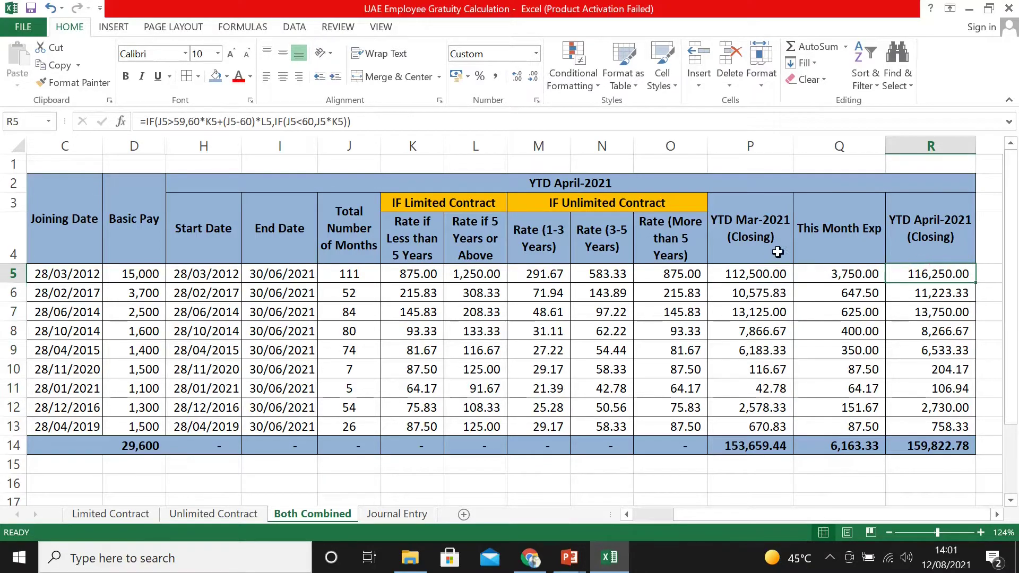
click(754, 274)
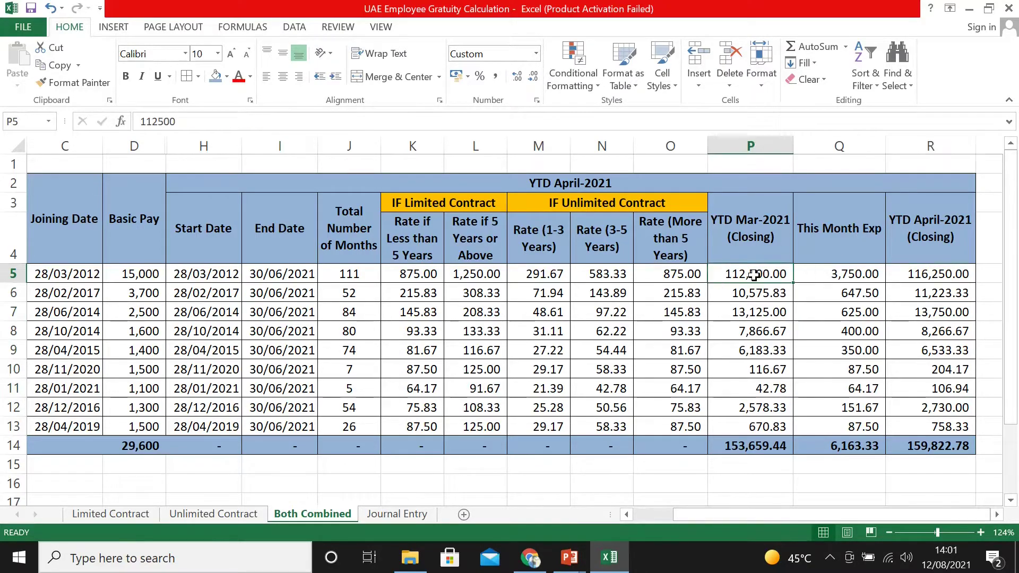
click(918, 274)
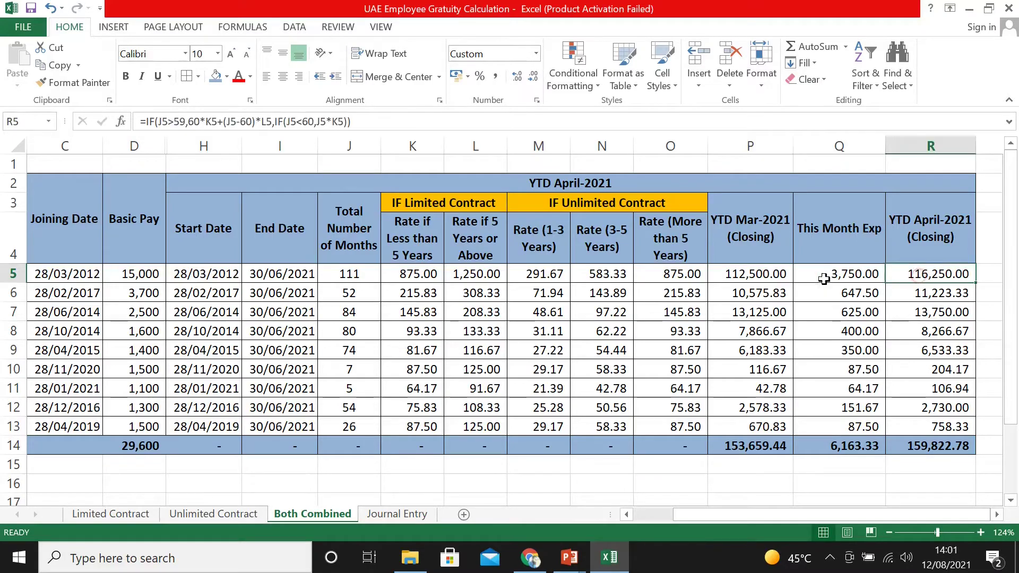
click(738, 273)
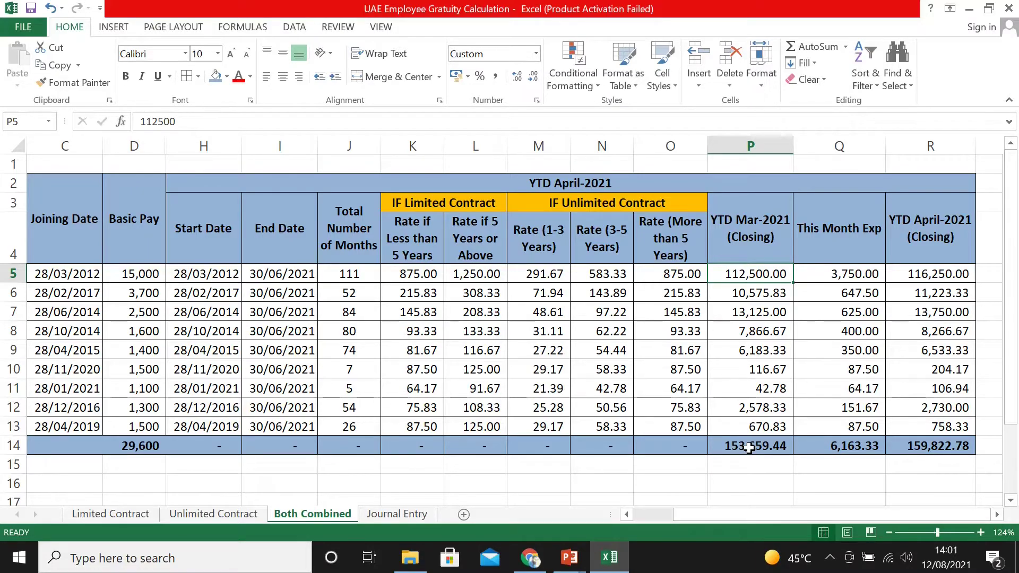
Step: Check the This Month Exp formulas for each employee in Q5 through Q10
click(852, 274)
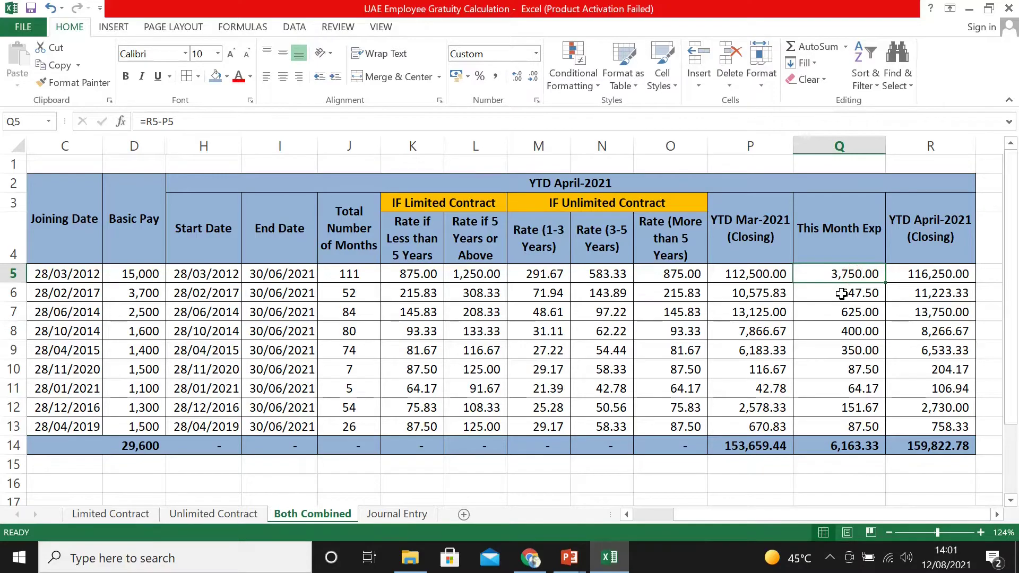
click(842, 294)
click(824, 314)
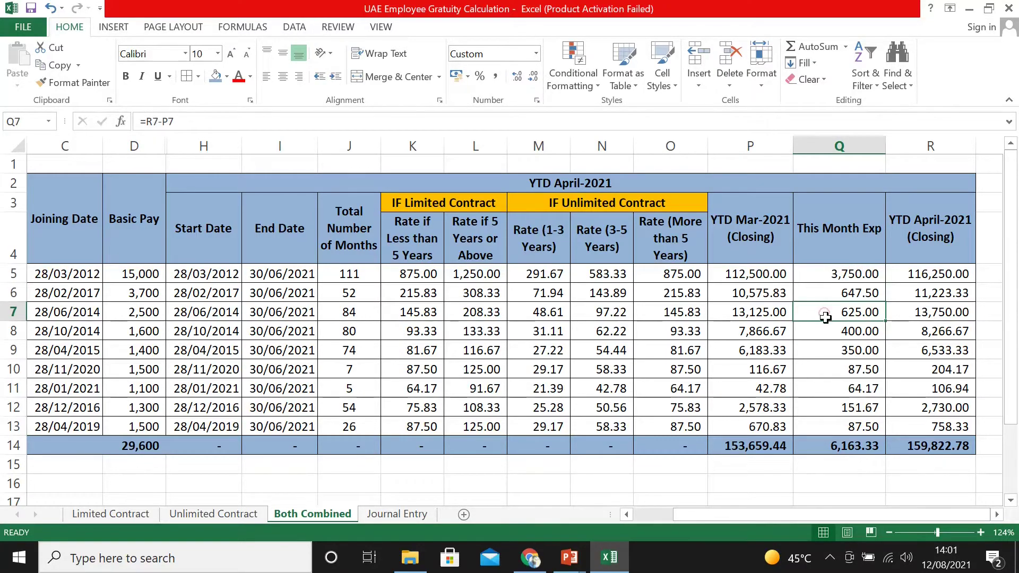
click(828, 331)
click(826, 350)
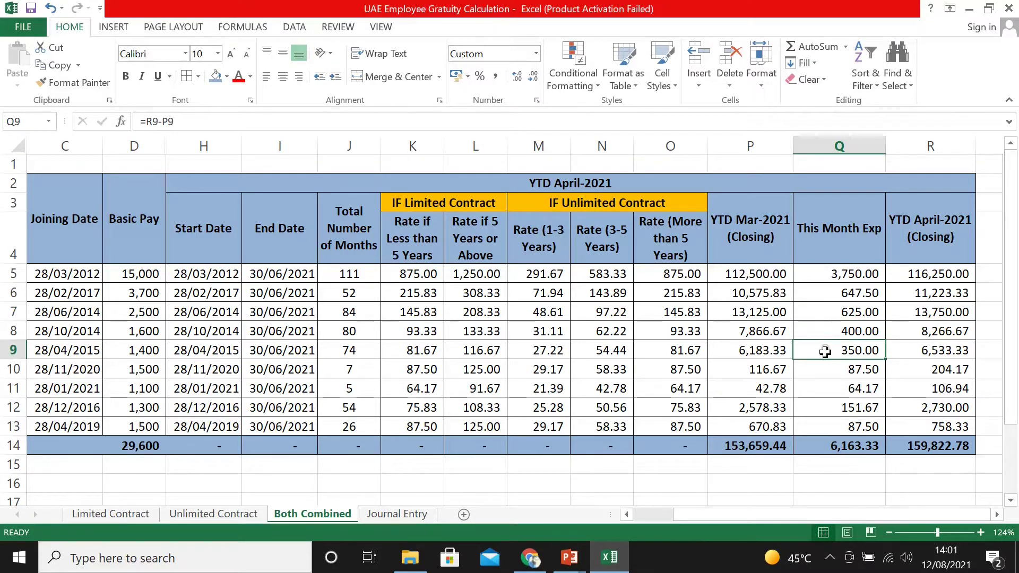
click(828, 370)
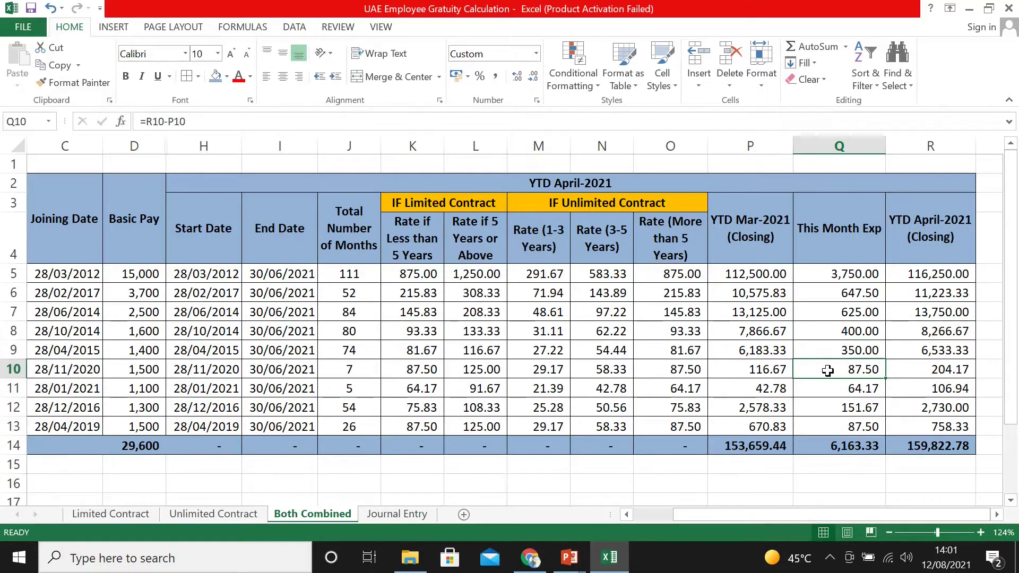
Step: Trace the row 5 This Month Exp formula and inspect the End of Service debit line on the Journal Entry sheet
double_click(827, 273)
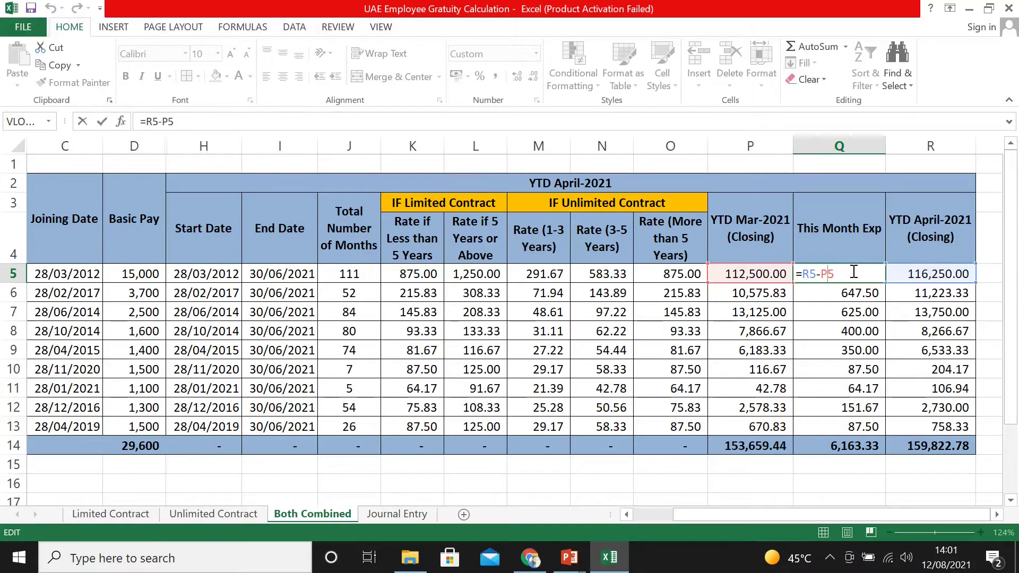
key(Return)
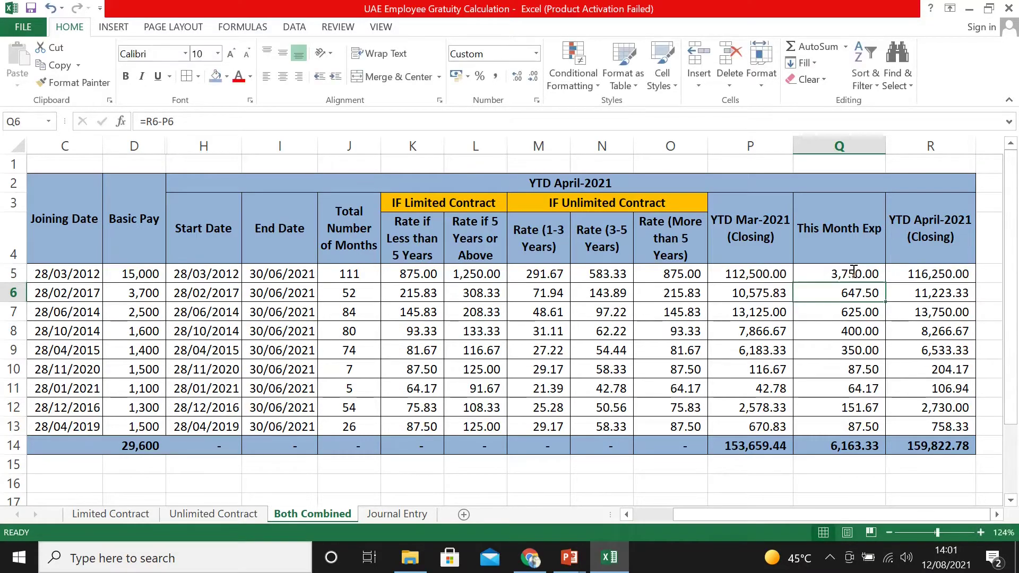
click(373, 517)
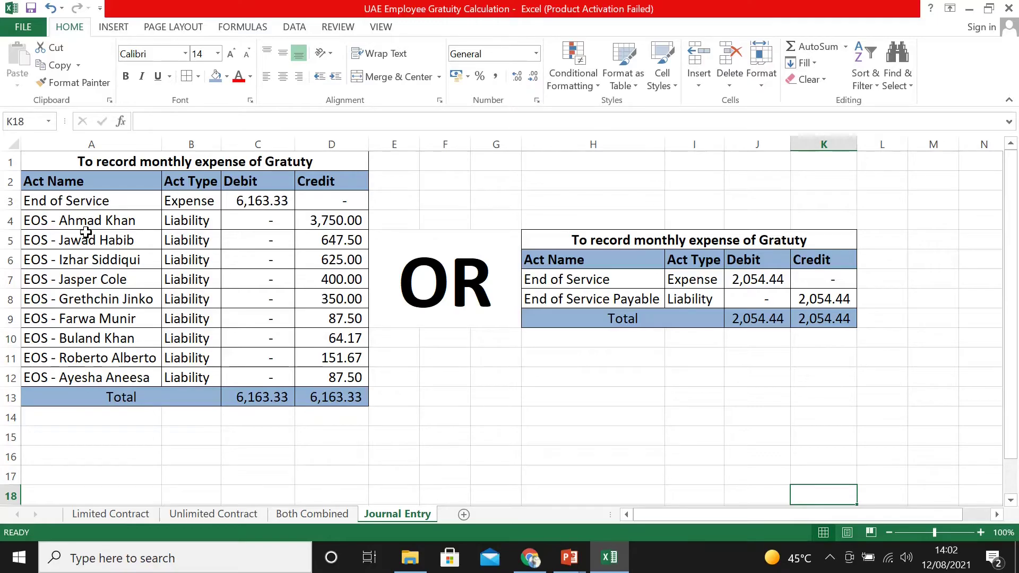
click(76, 201)
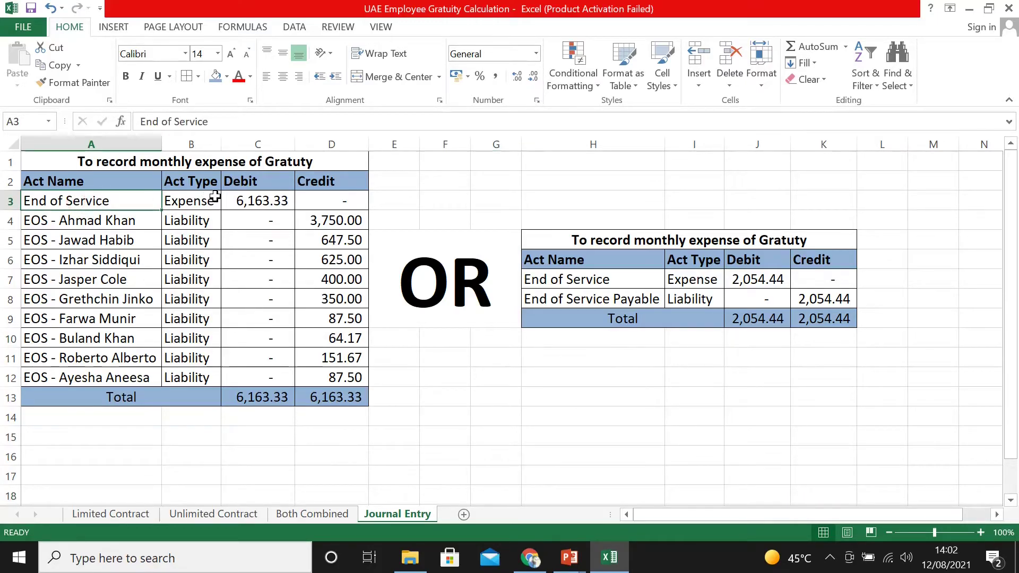
click(236, 202)
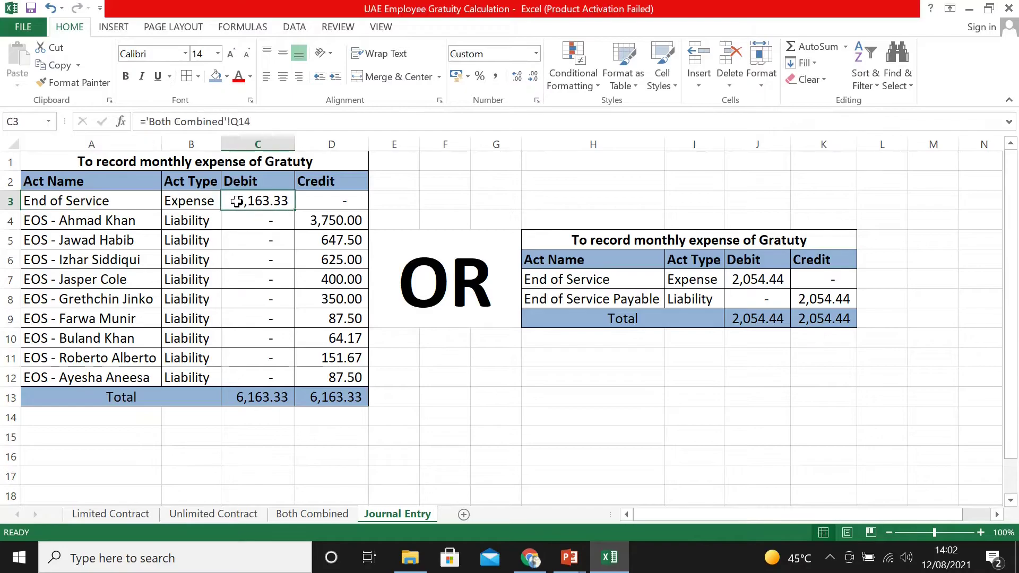
Step: Review the individual employee EOS liability accounts in A4 through A7 and the source of the first credit amount in D4
click(100, 221)
click(93, 237)
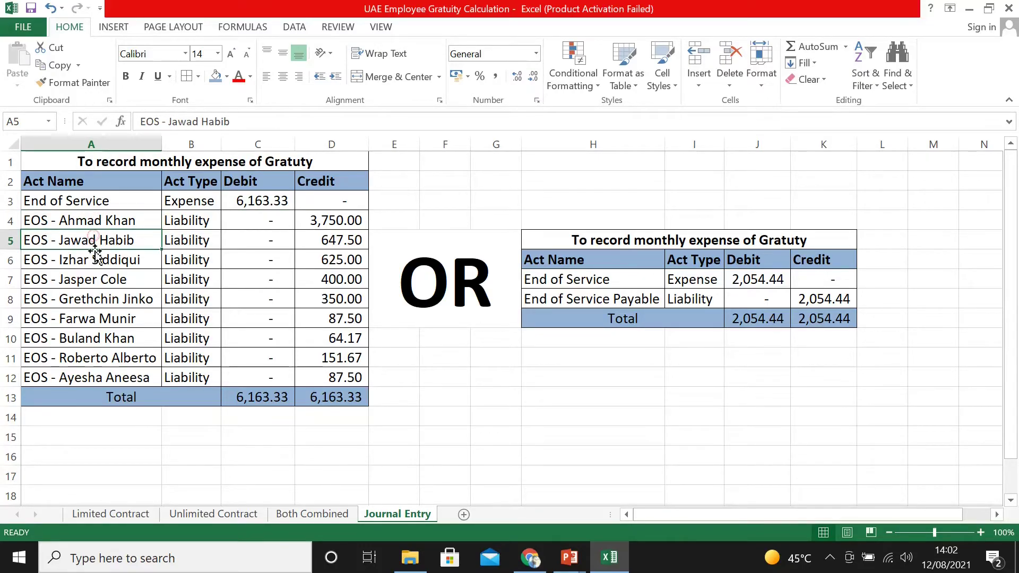
click(96, 260)
click(126, 282)
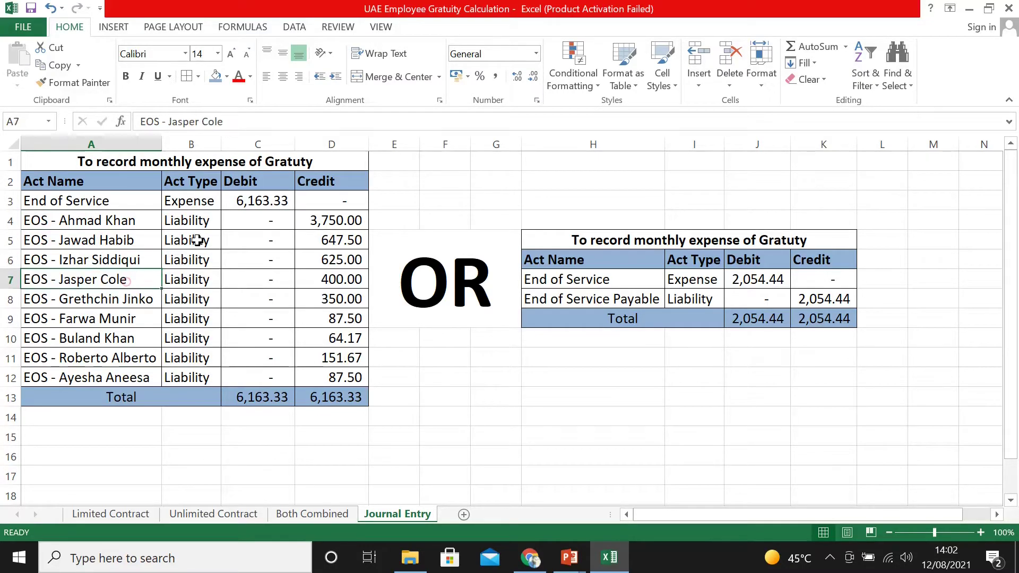
click(53, 222)
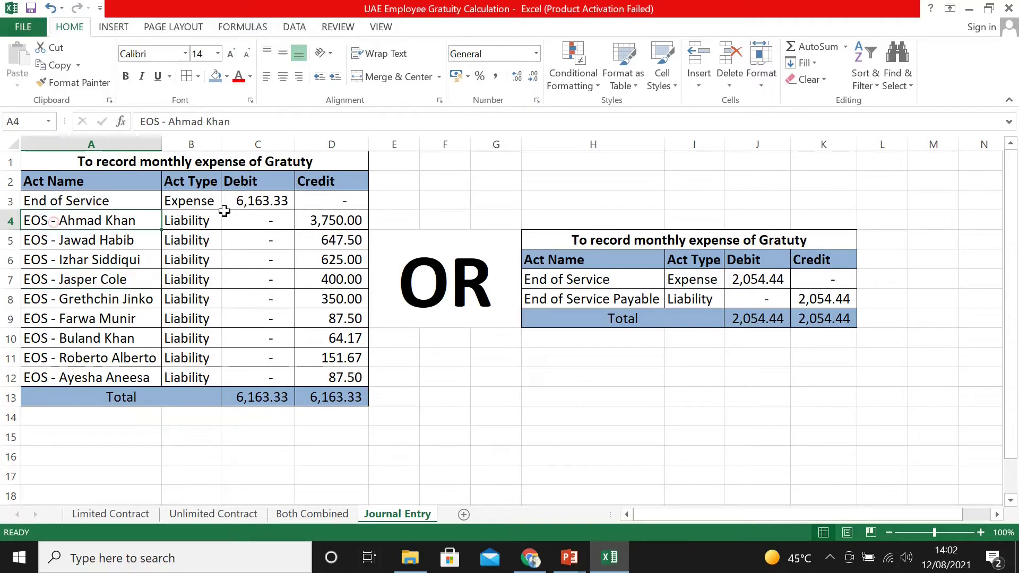
click(304, 221)
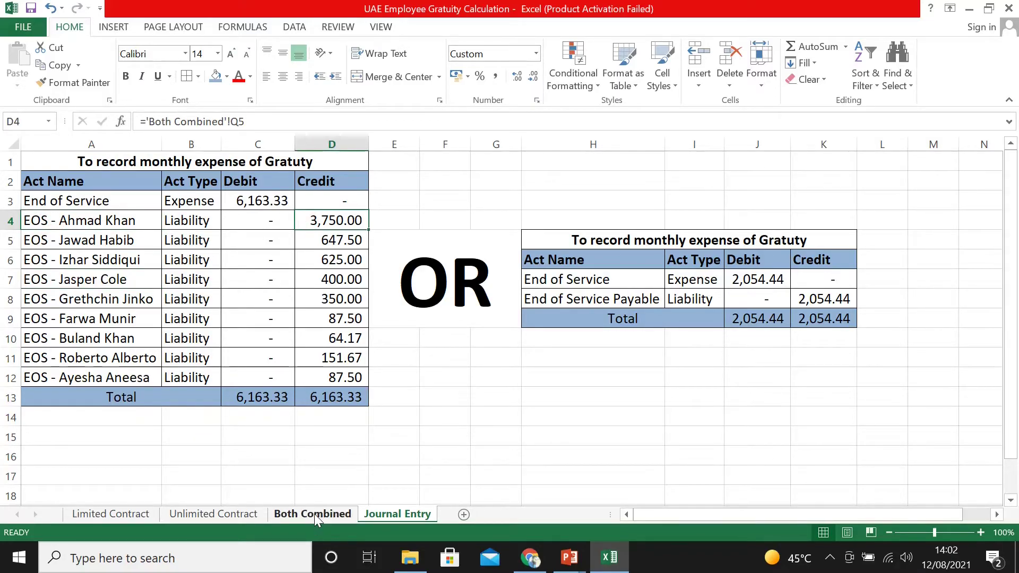
Step: Check the journal's source amounts in the This Month Exp column of Both Combined, in Q5 and the total Q14
click(314, 514)
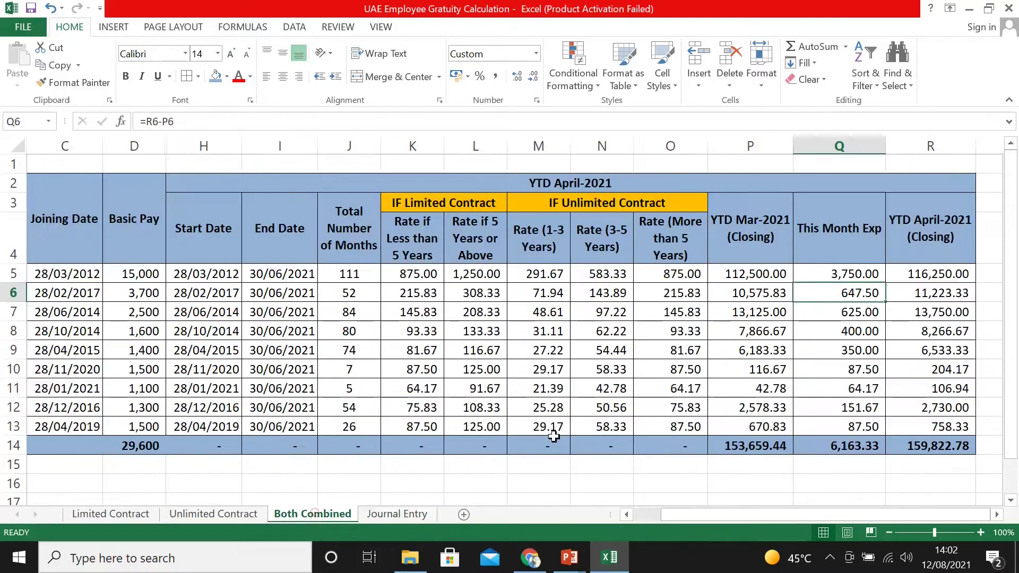
click(817, 273)
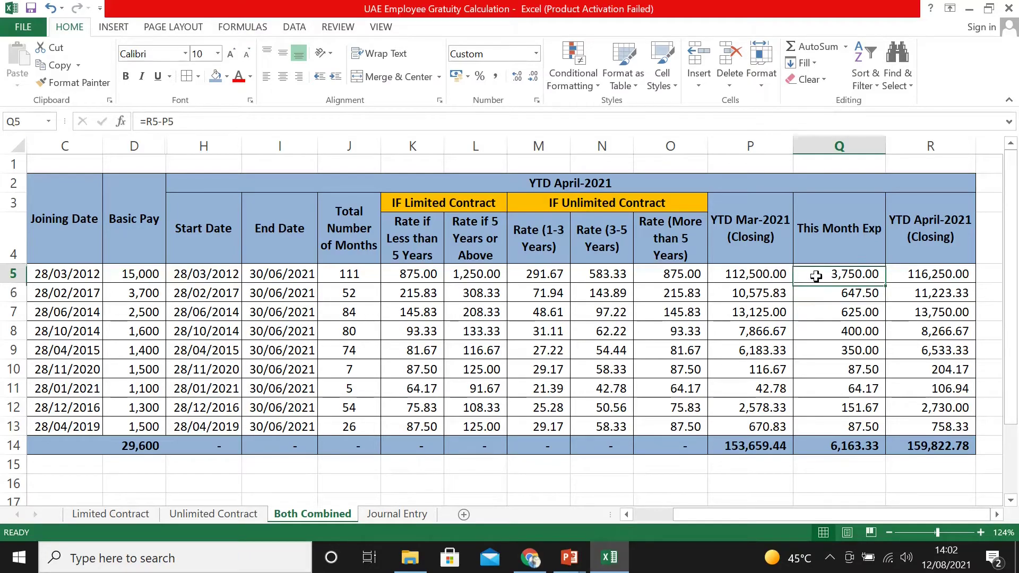
click(831, 448)
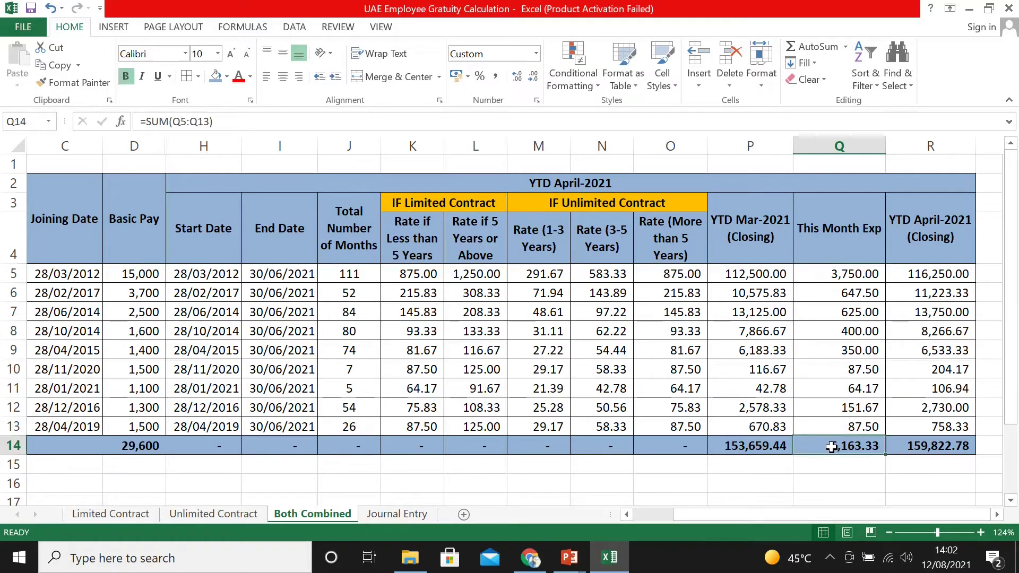
Step: Compare the alternative journal entry using a single End of Service Payable account with the entry that credits each employee separately
click(393, 515)
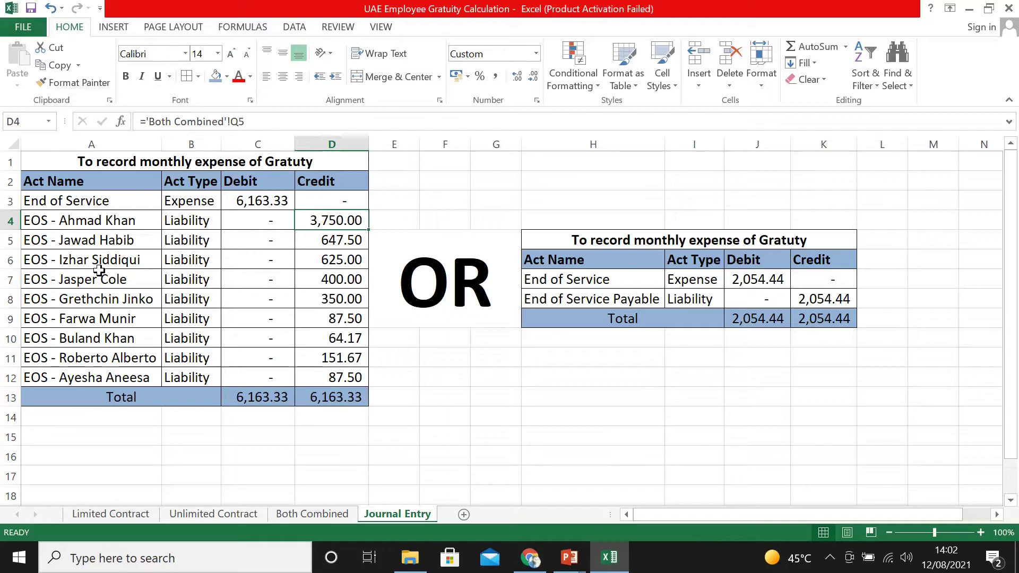
click(582, 283)
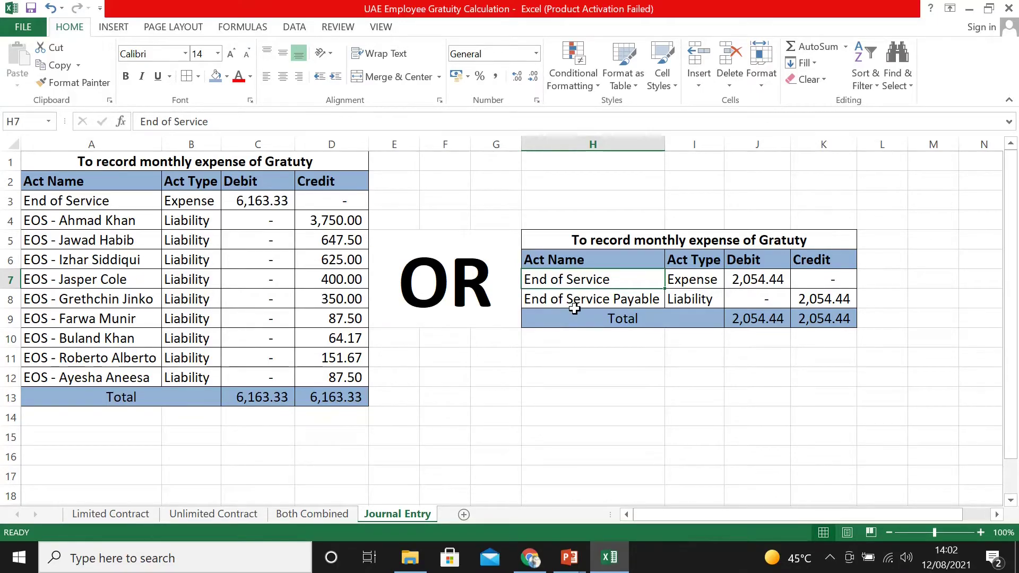
click(693, 296)
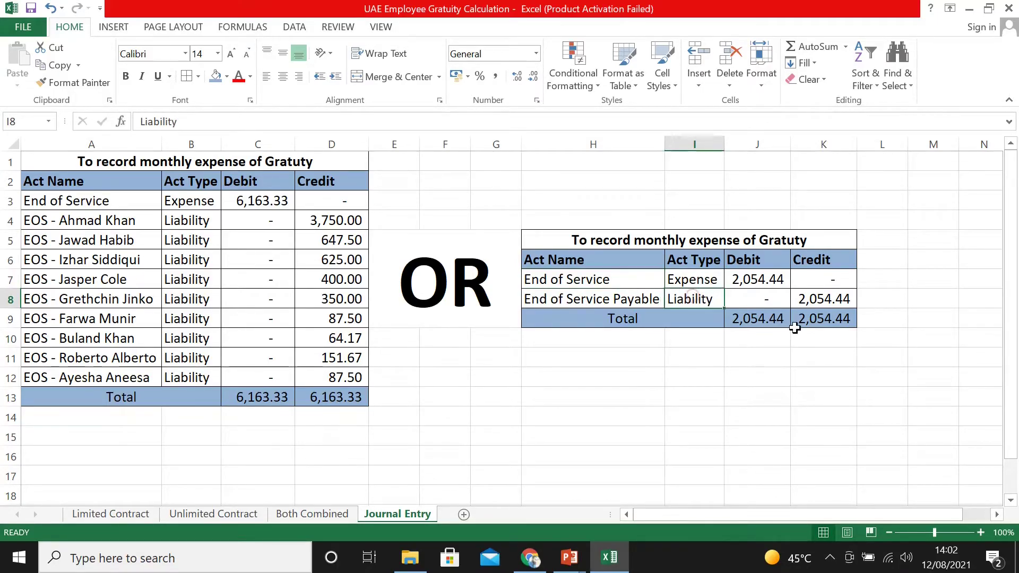
click(809, 298)
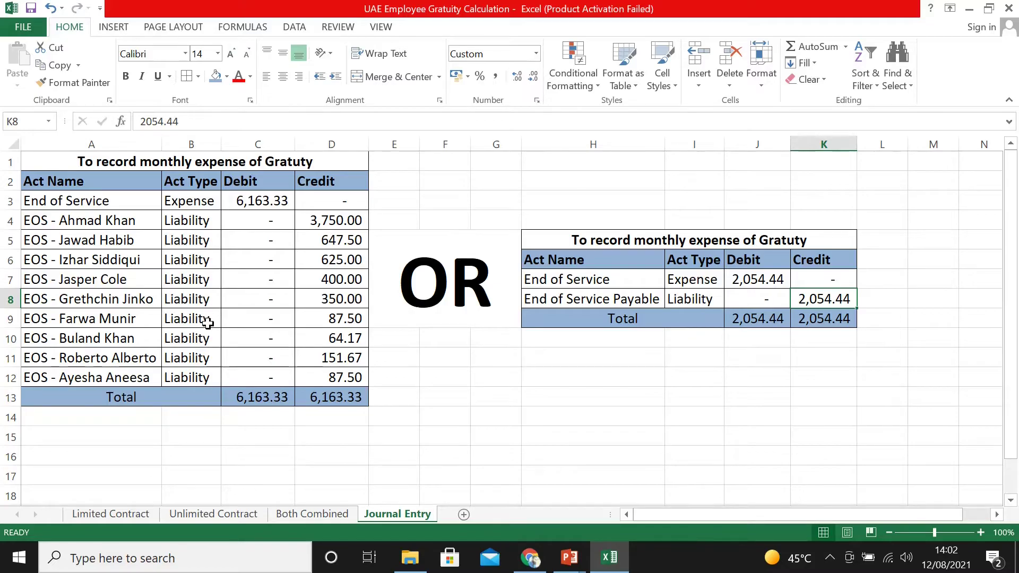
click(40, 222)
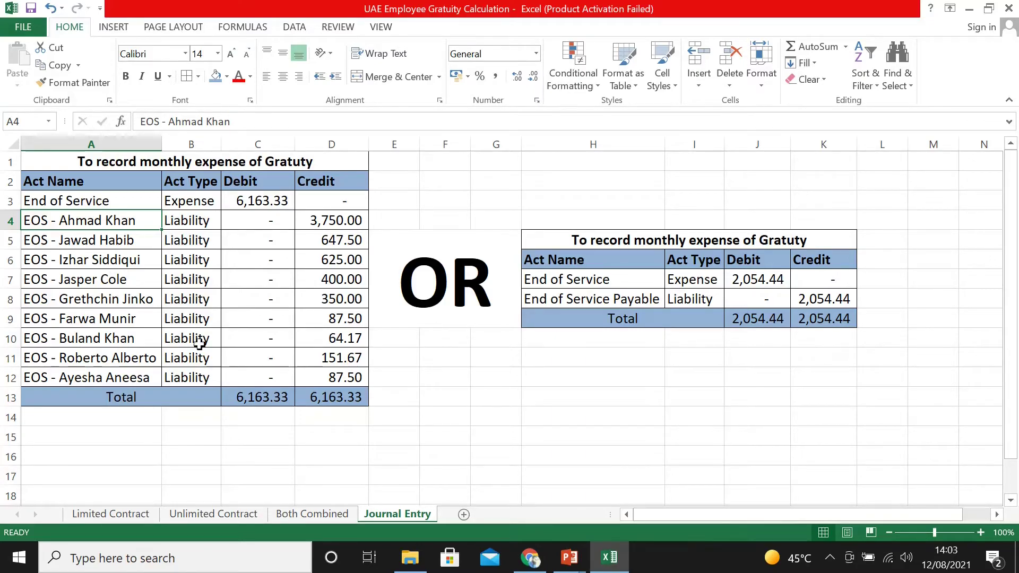
Step: Examine the DATEDIF function behind the Total Number of Months in J5 on the Both Combined sheet
click(326, 513)
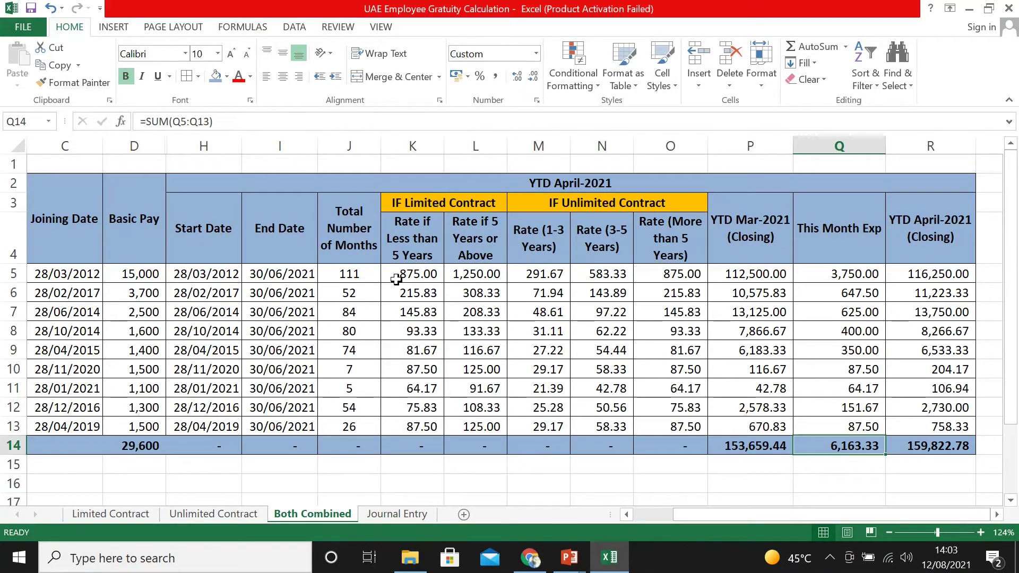
click(345, 278)
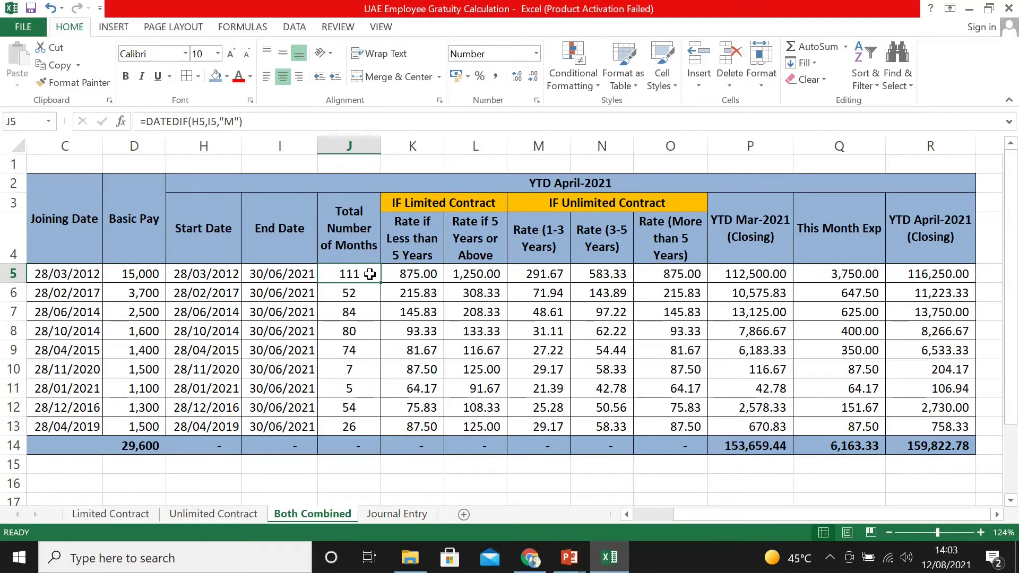
click(149, 121)
double_click(159, 121)
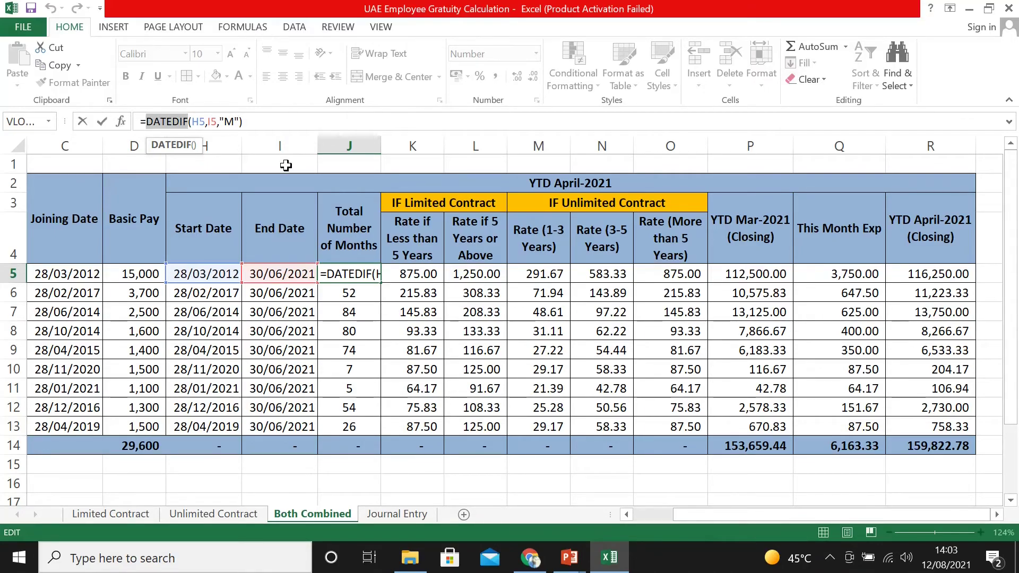
key(Return)
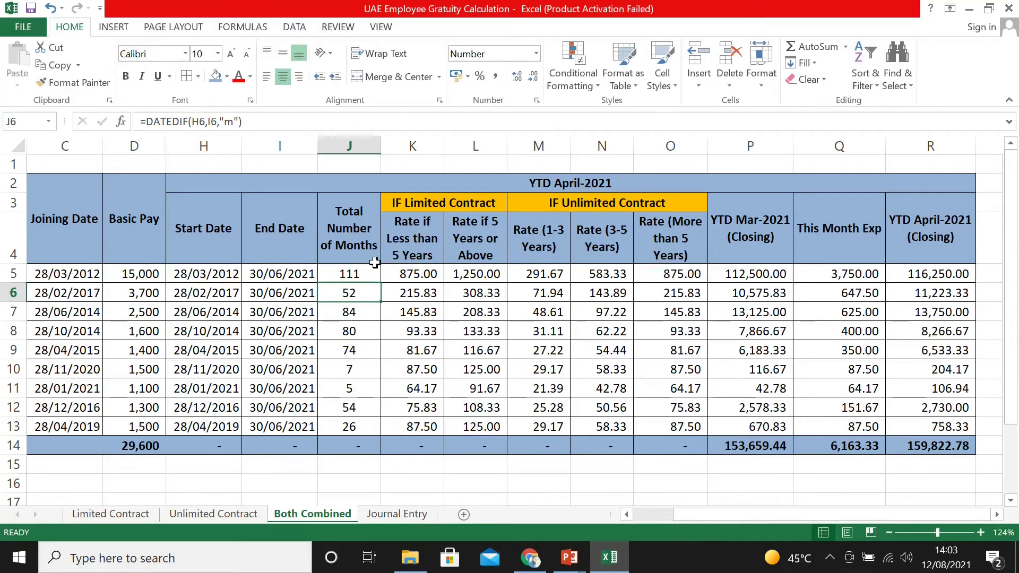
click(363, 273)
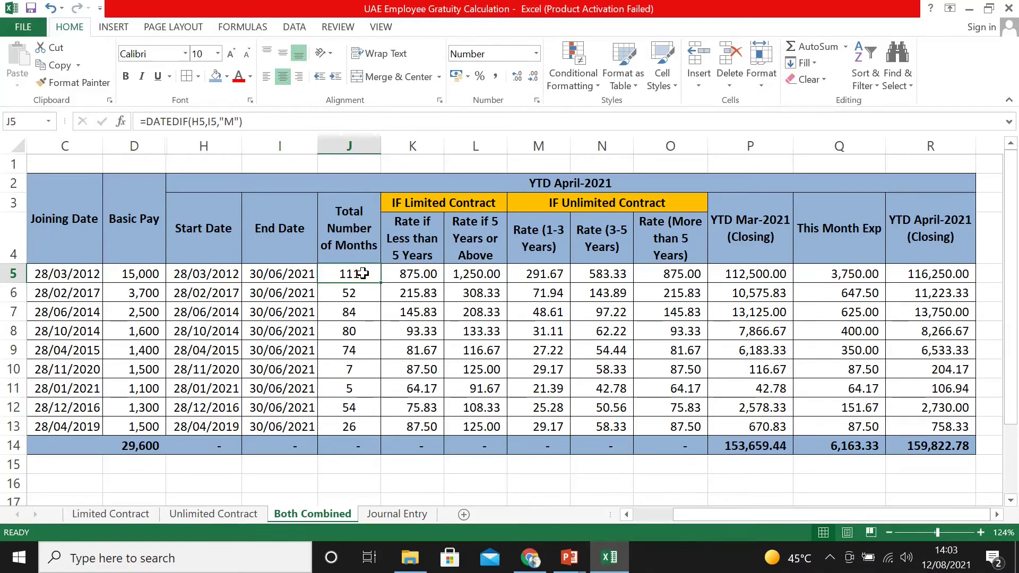
Step: Check the Total Number of Months formulas from J5 through J10 against the employees' rows
key(Left)
key(Left)
key(Left)
key(Left)
key(Left)
key(Left)
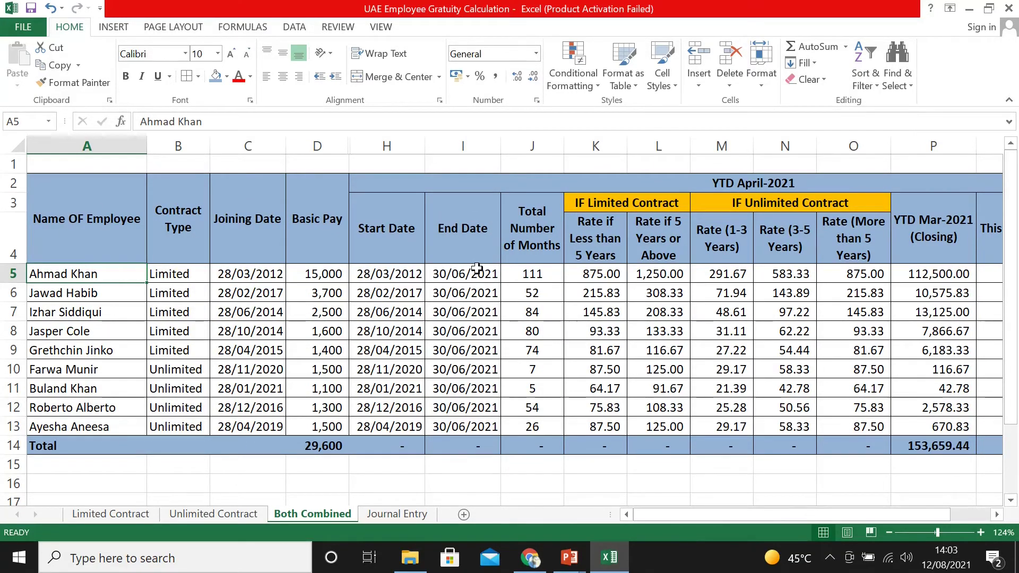
click(528, 272)
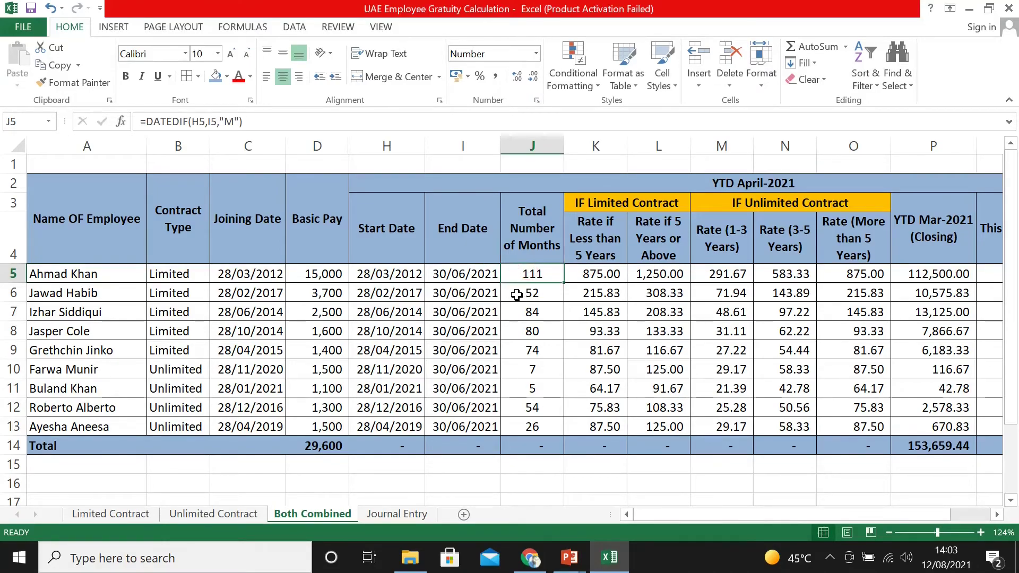
click(517, 295)
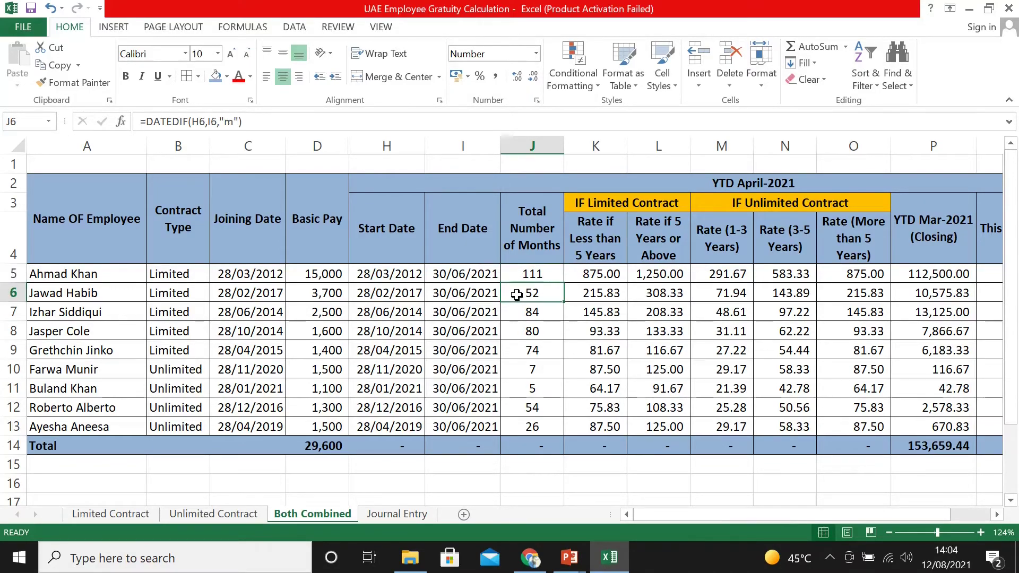
click(519, 314)
click(520, 331)
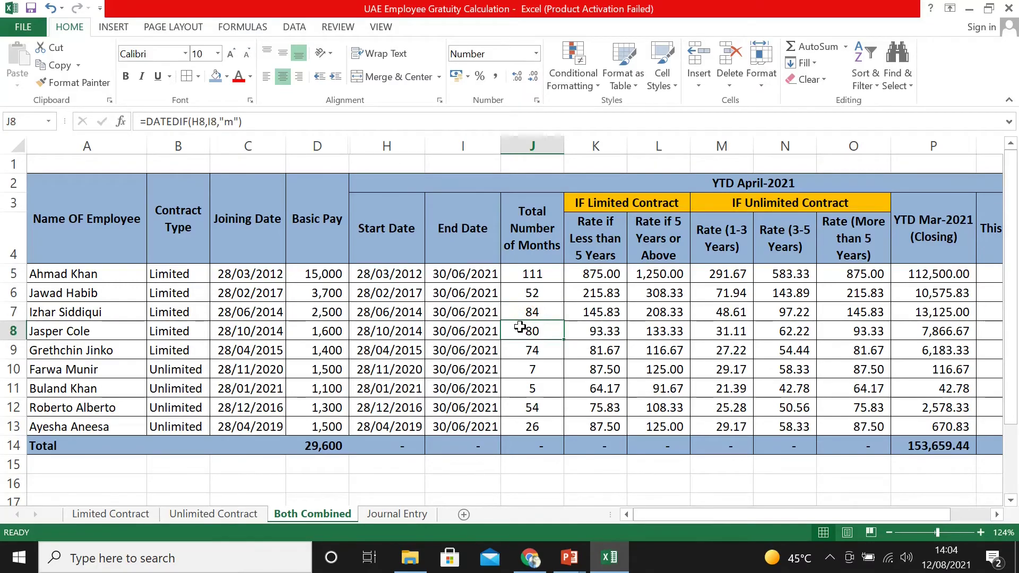
click(521, 351)
click(522, 370)
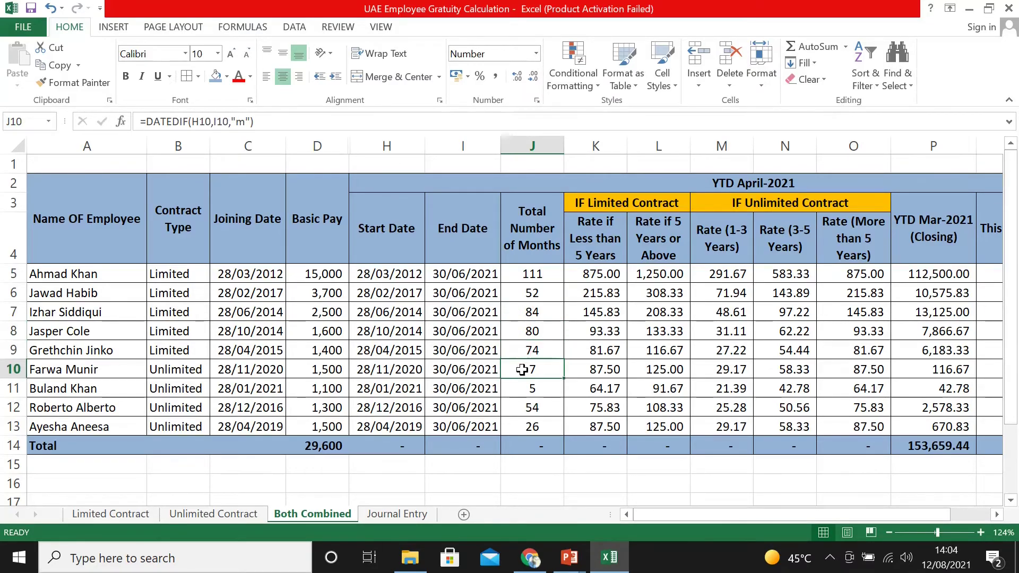
Step: Review the limited contract rate headings and row 5 formulas for less than 5 years and for 5 years or above
click(604, 273)
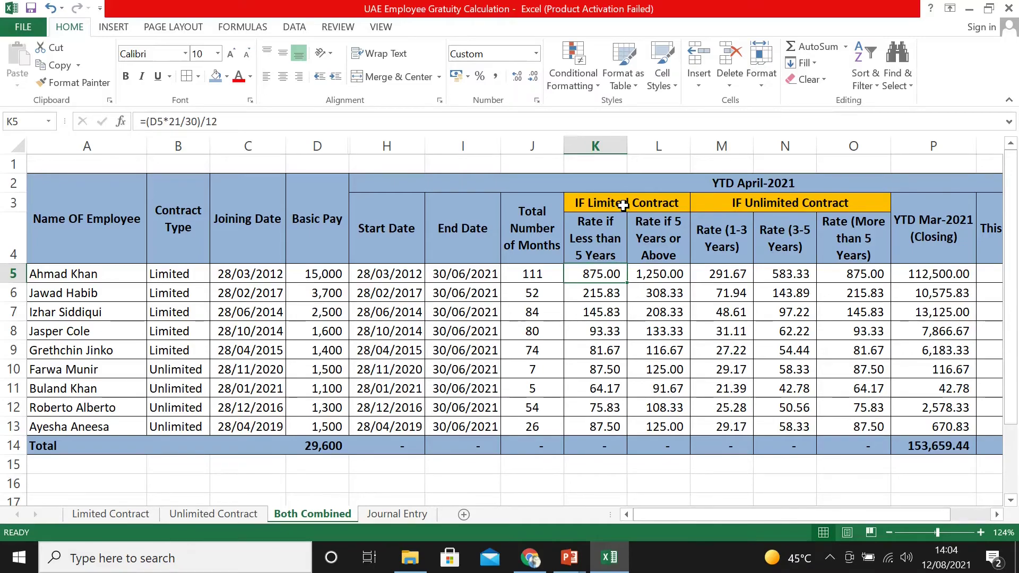
click(614, 253)
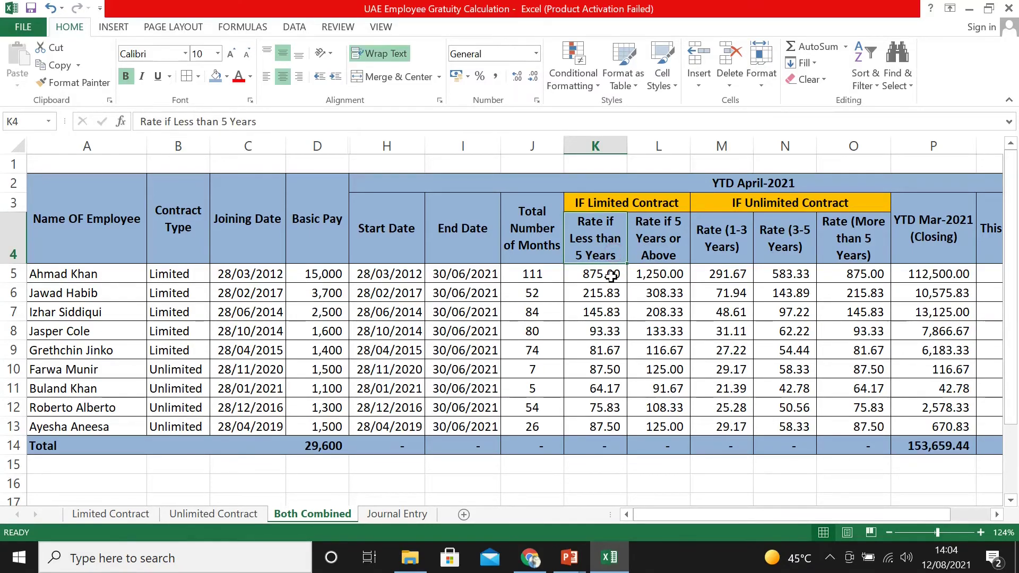
click(612, 275)
click(654, 236)
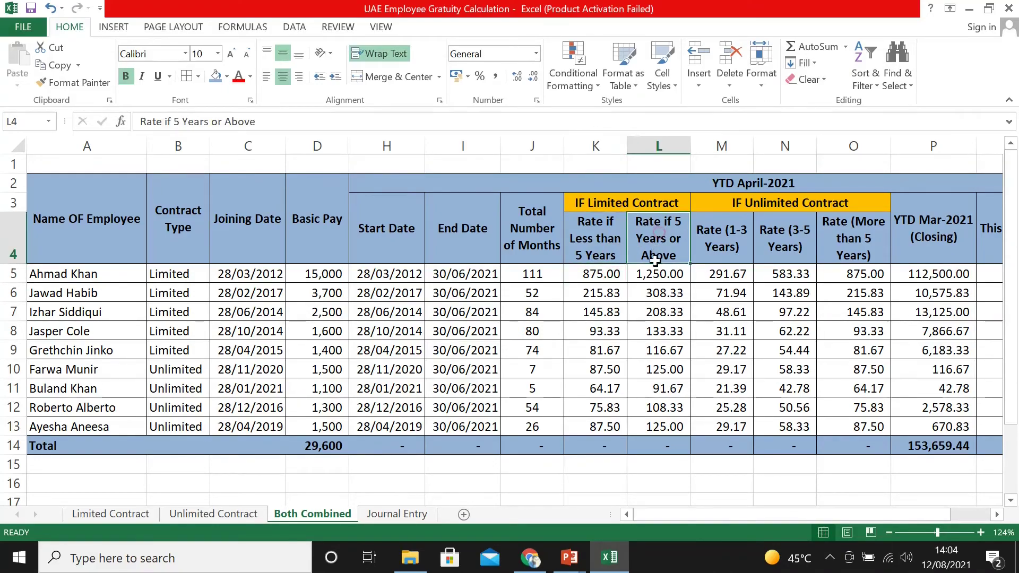
click(655, 271)
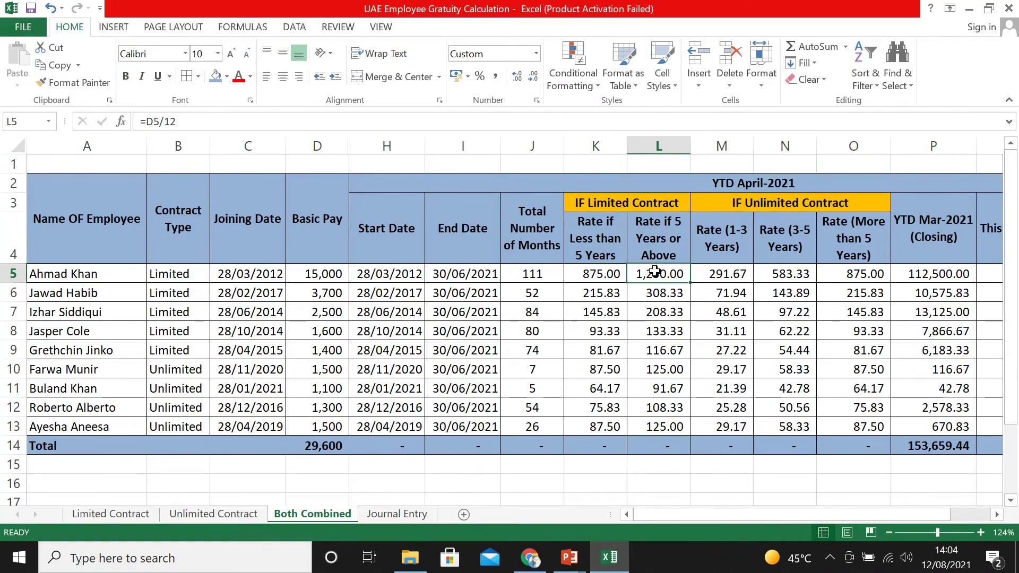
Step: Review the row 5 unlimited contract rate formulas for 1-3 years, 3-5 years and more than 5 years
click(729, 243)
click(728, 274)
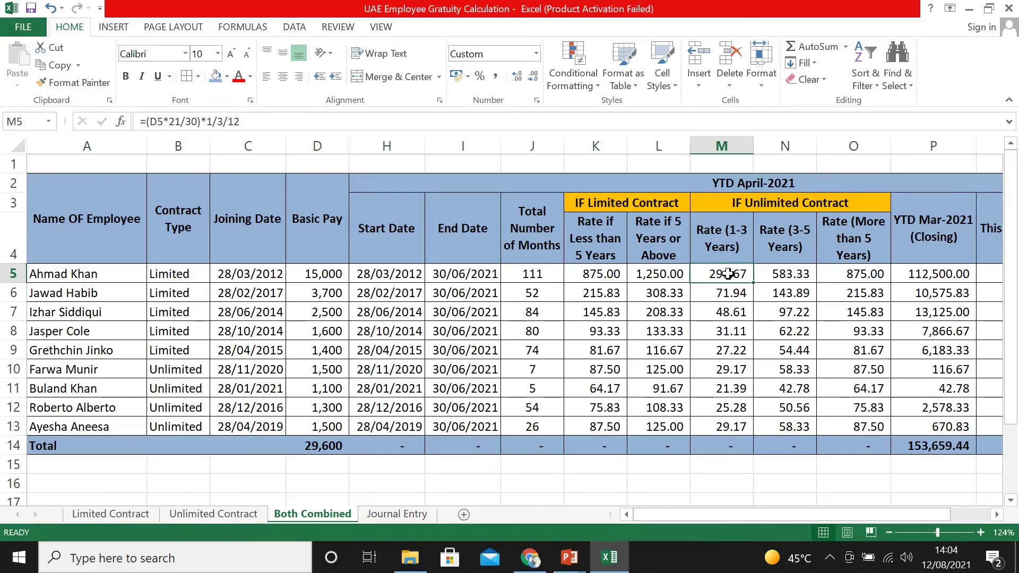
click(797, 275)
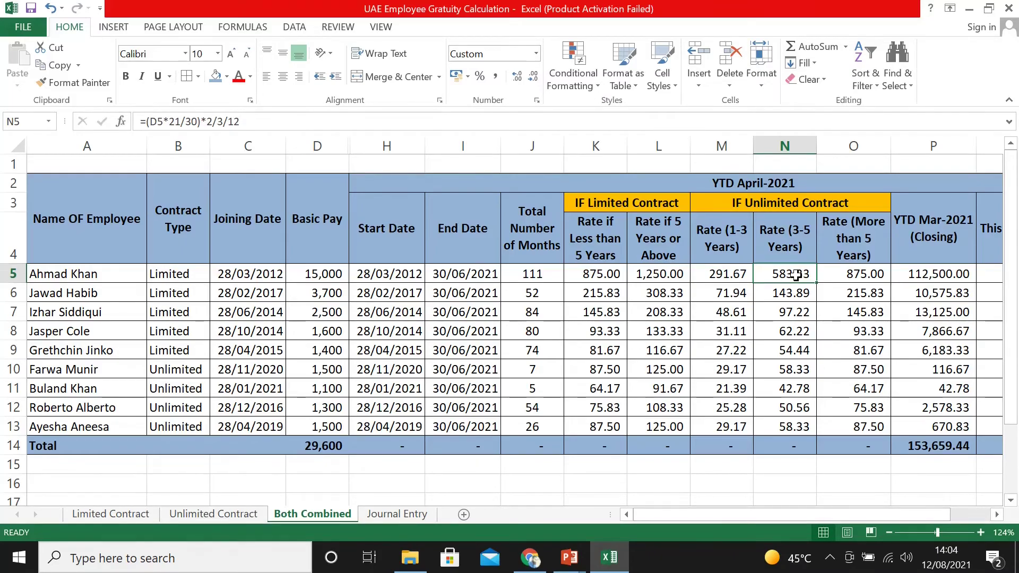
click(853, 274)
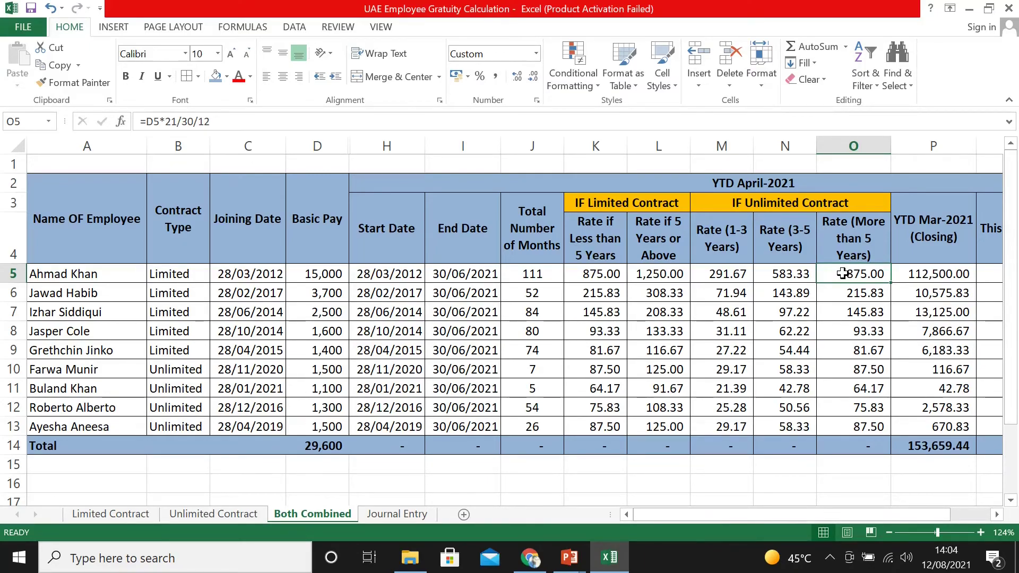
click(843, 274)
Step: Go through the YTD April-2021 closing formulas from R5 to the total in R14, and return to the start of the Total row
key(Right)
key(Right)
key(Right)
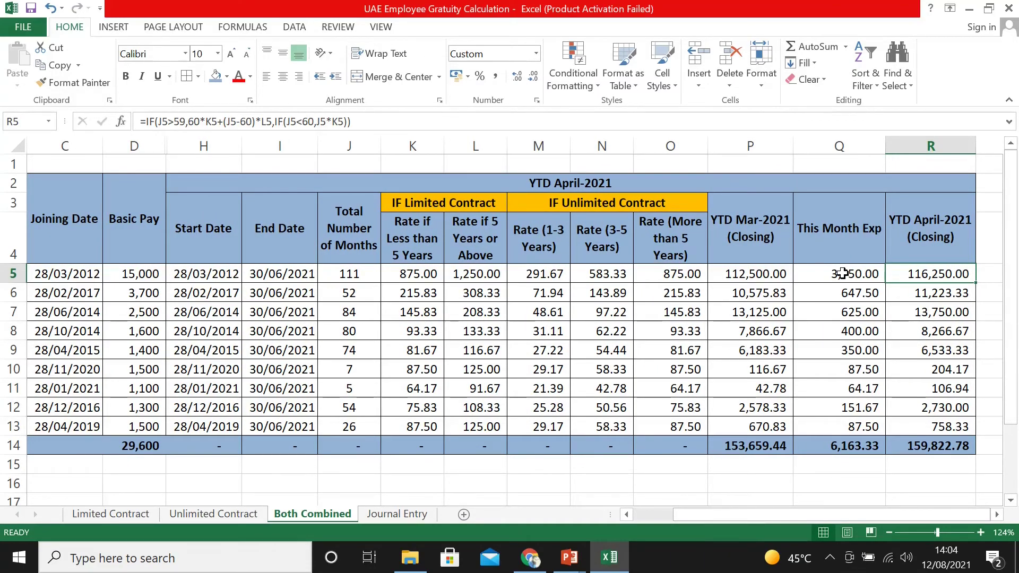
key(Down)
key(Down)
key(Down)
key(Down)
key(Down)
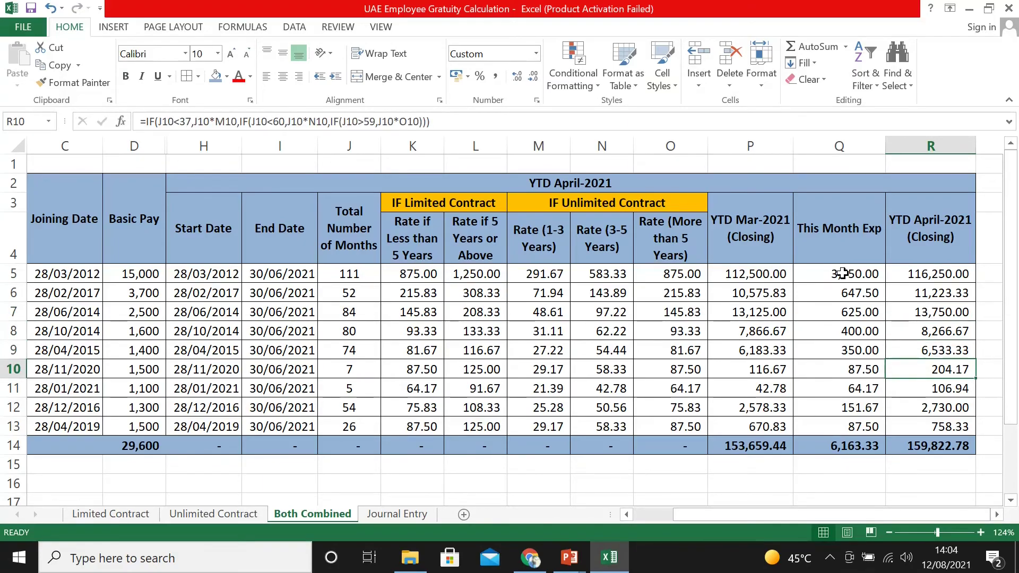
key(Down)
key(Down)
key(Down)
key(Down)
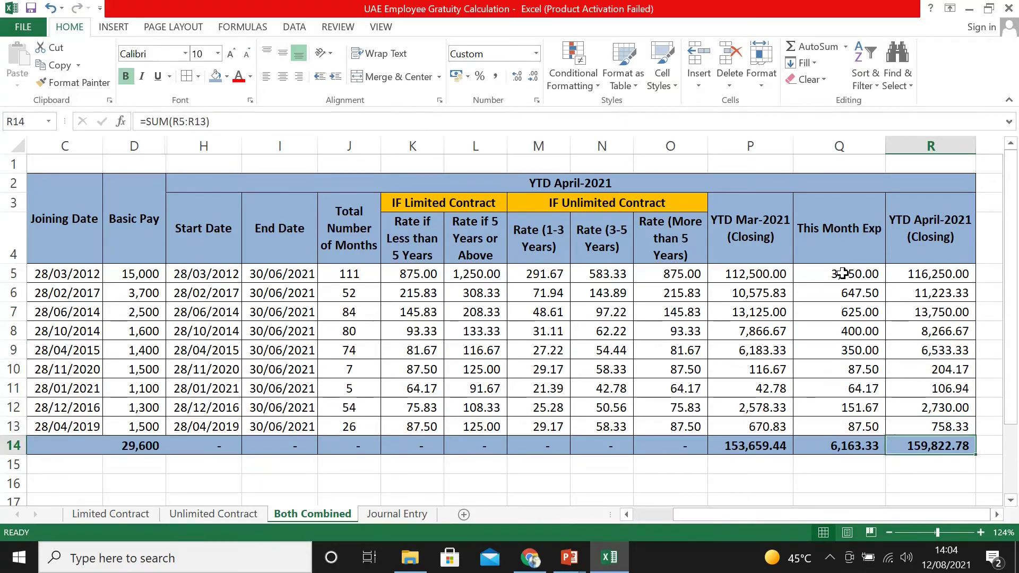
key(Left)
key(Left)
key(Home)
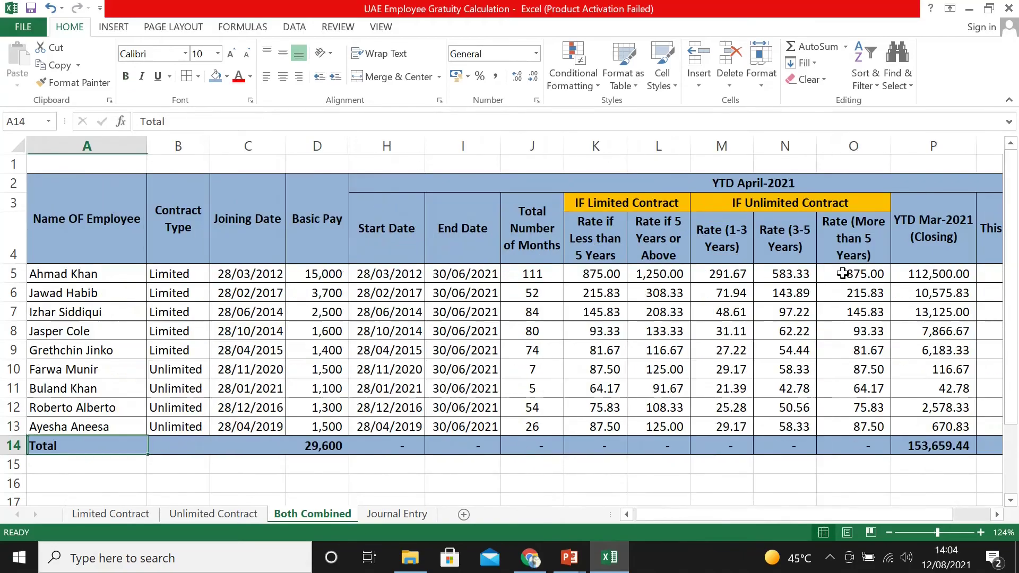